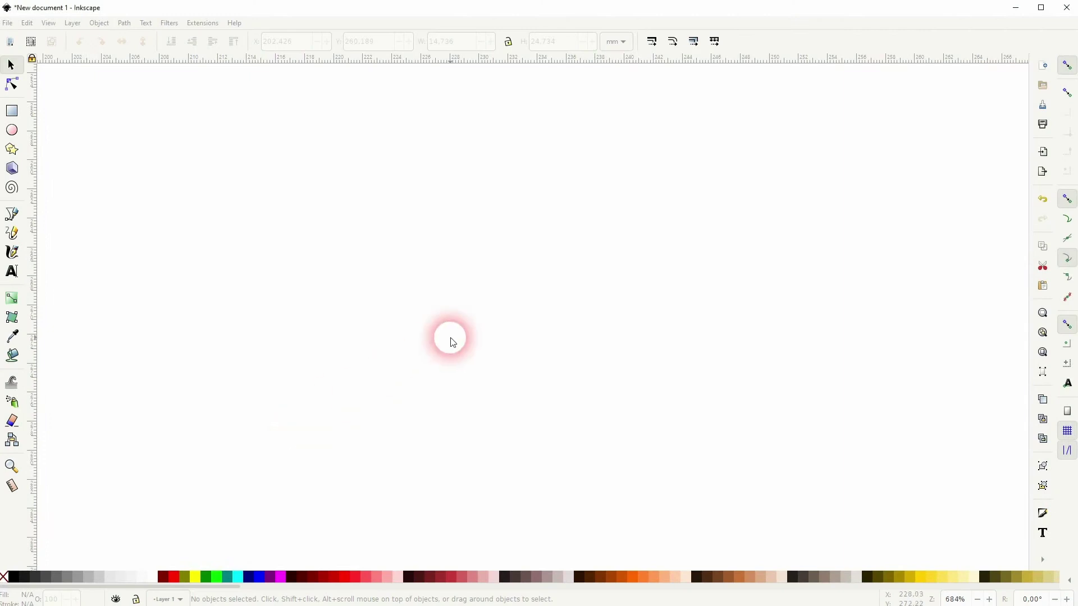
Render a 6-column by 5-row Cartesian grid (30 × 25 mm) with live preview, then select it
{"action": "left_click", "coordinate": [204, 23]}
{"action": "mouse_move", "coordinate": [276, 204]}
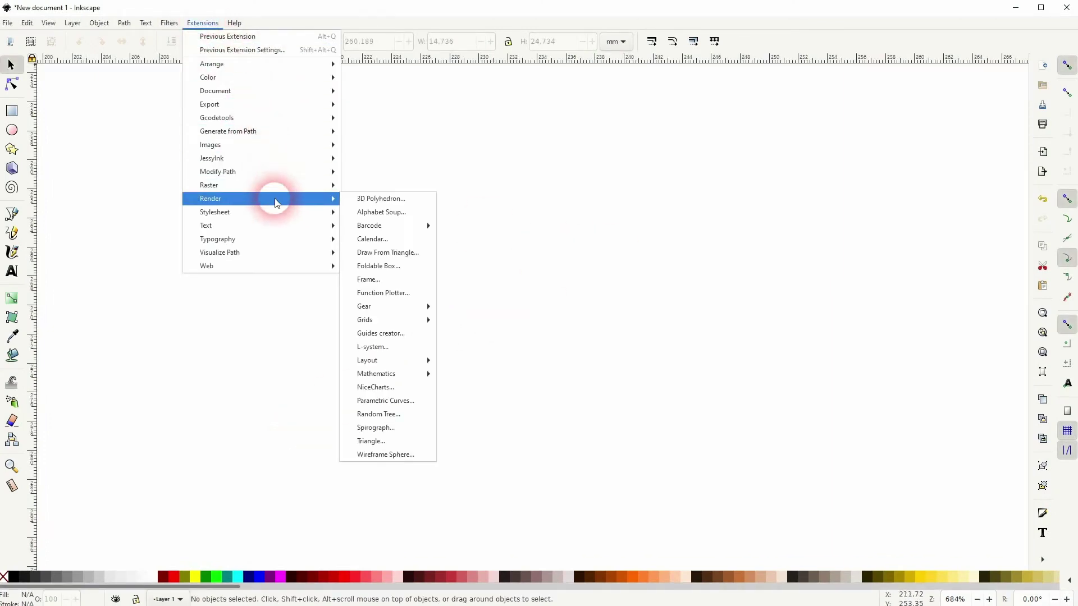
{"action": "mouse_move", "coordinate": [371, 319]}
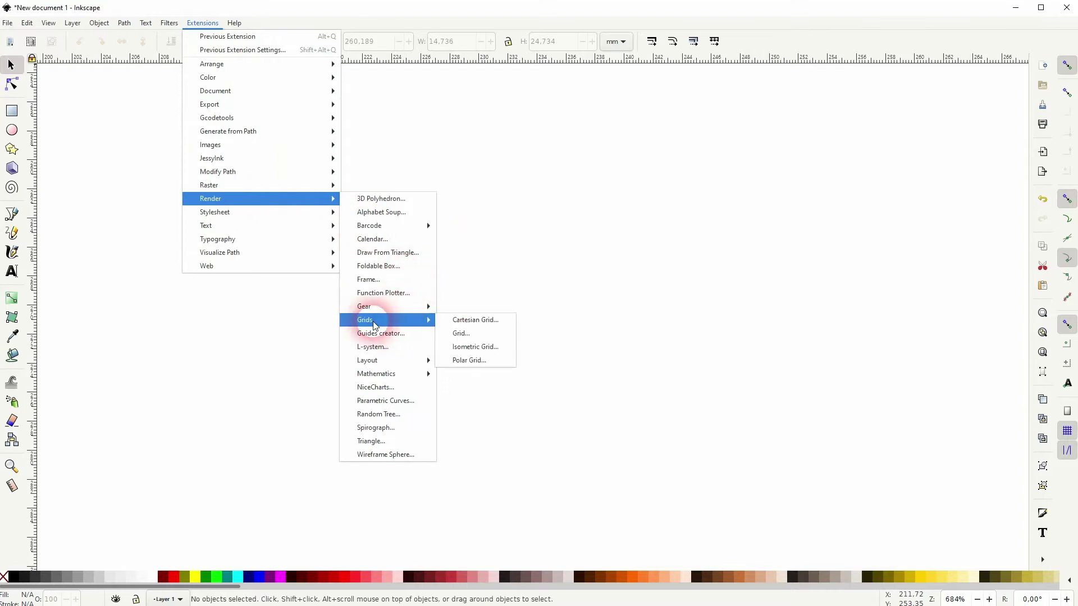
{"action": "left_click", "coordinate": [468, 320]}
{"action": "left_click", "coordinate": [469, 480]}
{"action": "left_click", "coordinate": [469, 480]}
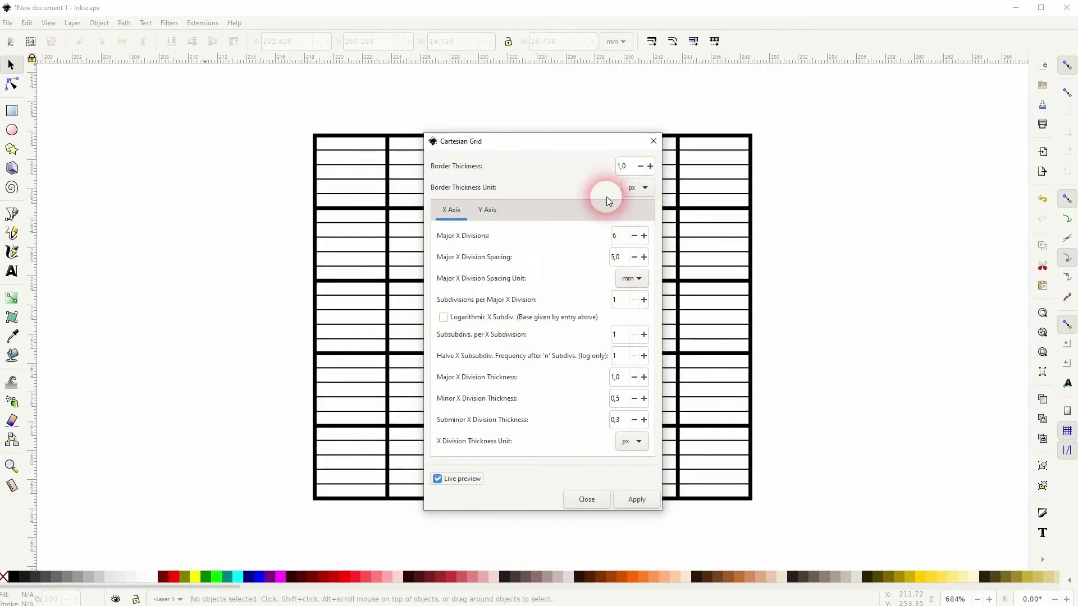
{"action": "left_click_drag", "start_coordinate": [563, 144], "coordinate": [936, 121]}
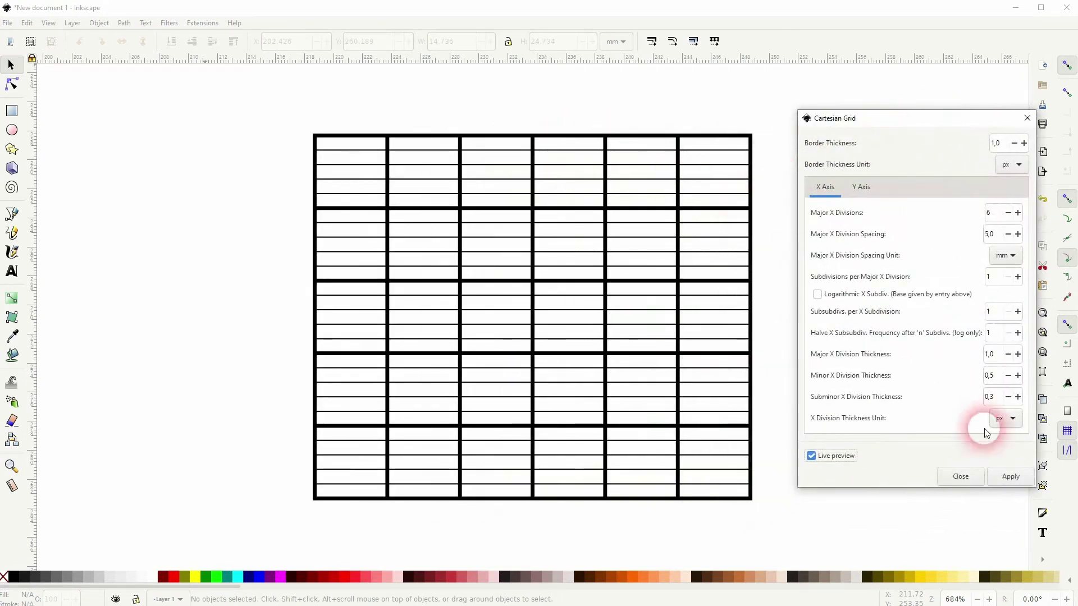
{"action": "left_click", "coordinate": [1012, 476]}
{"action": "left_click", "coordinate": [1027, 118]}
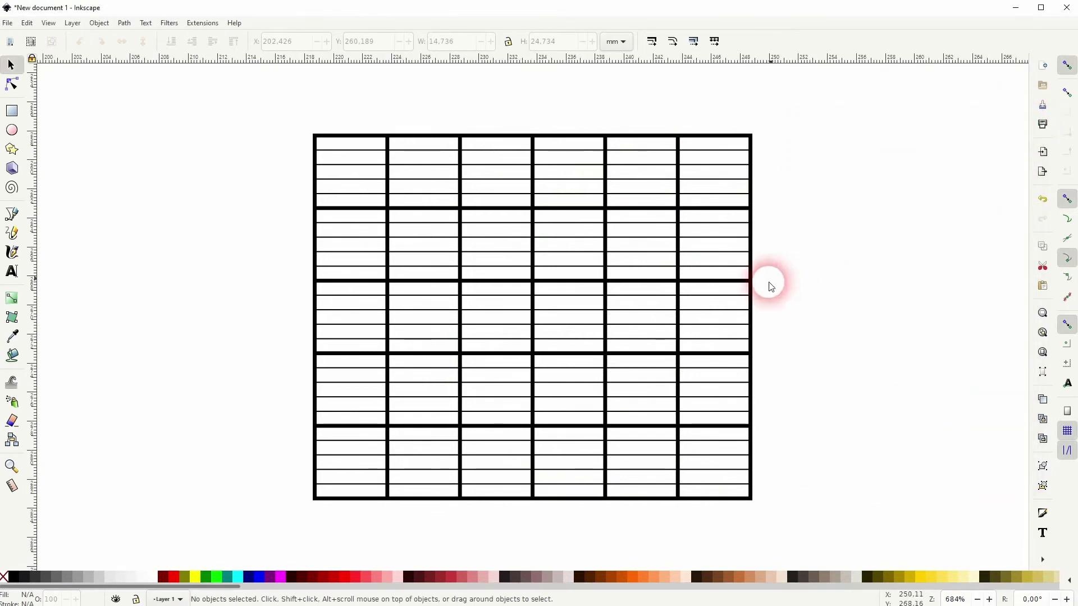
{"action": "left_click", "coordinate": [740, 380]}
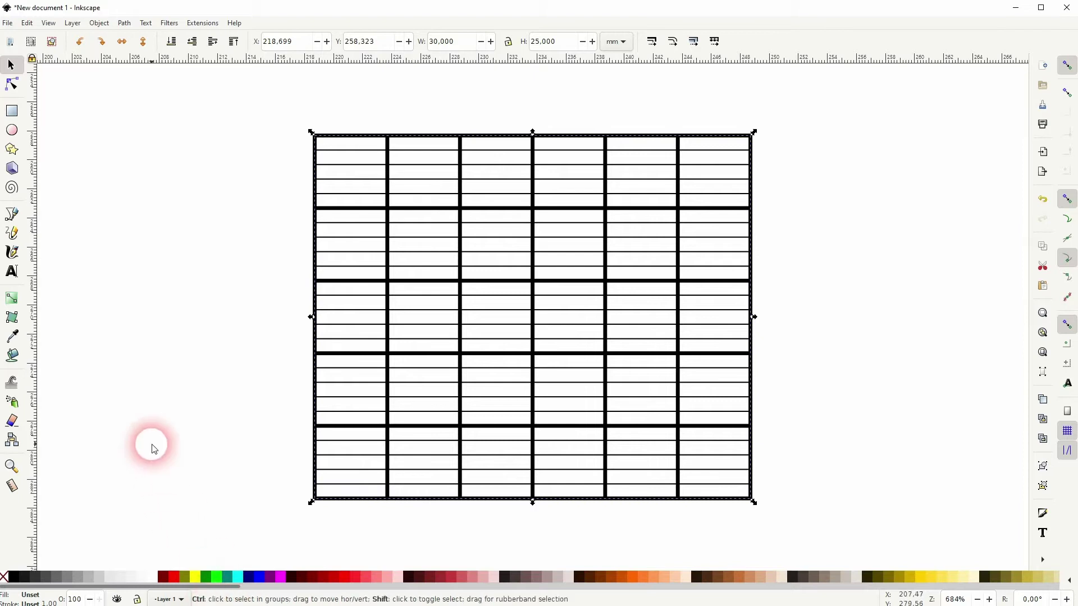
Ungroup the grid twice and convert its line strokes into filled outlines with Stroke to Path
{"action": "key", "text": "ctrl+shift+g"}
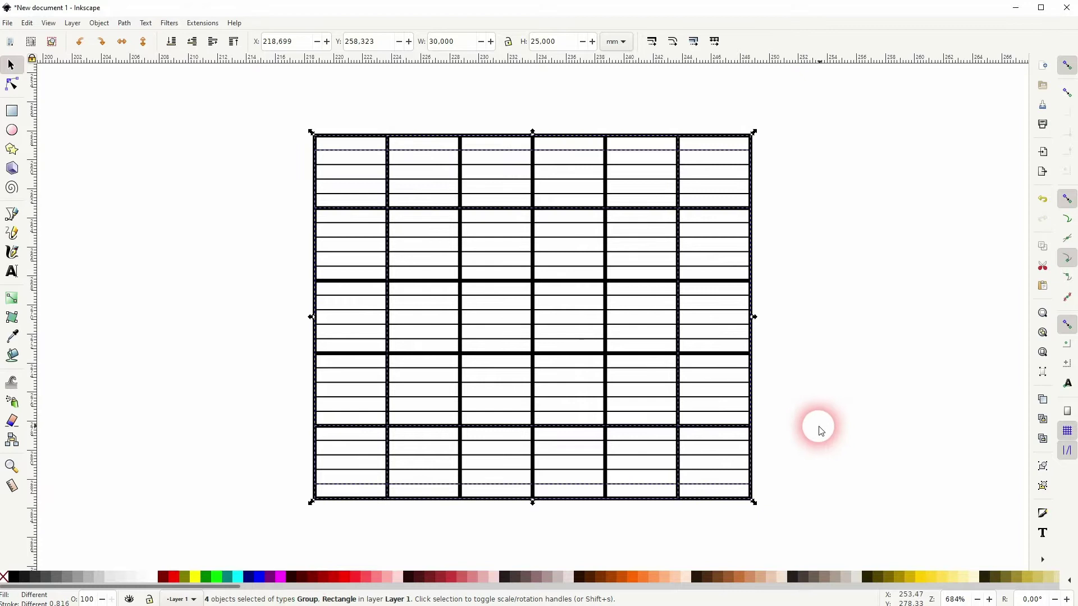
{"action": "key", "text": "ctrl+shift+g"}
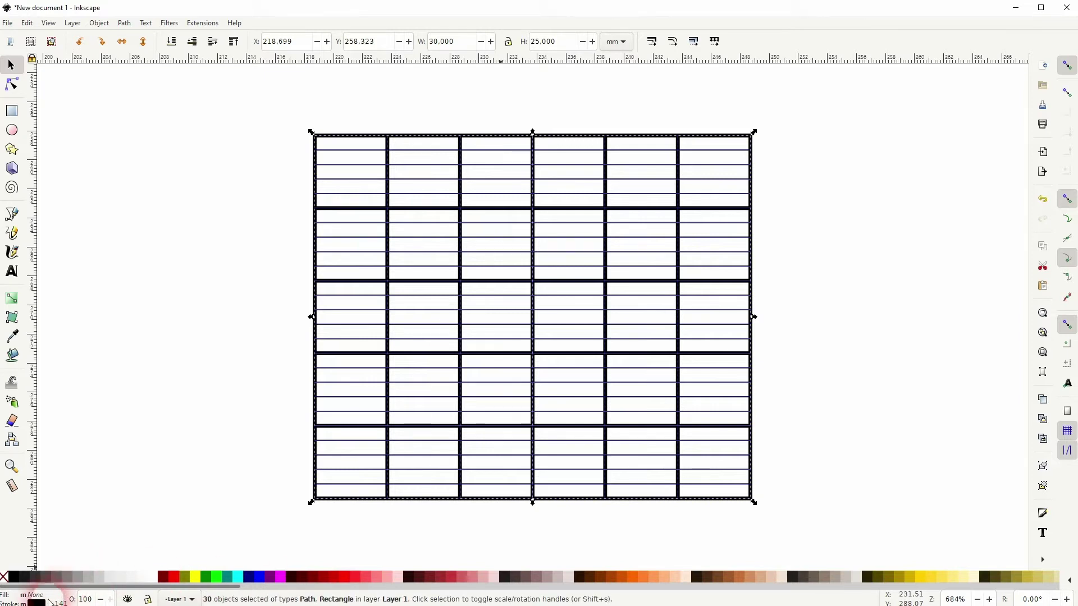
{"action": "left_click", "coordinate": [125, 23]}
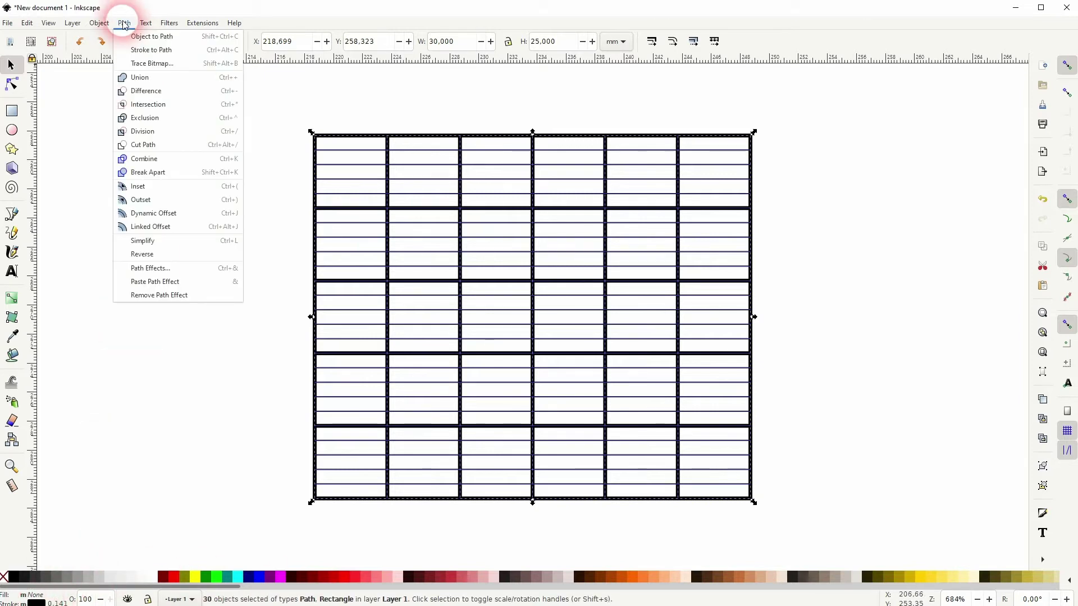
{"action": "left_click", "coordinate": [144, 52]}
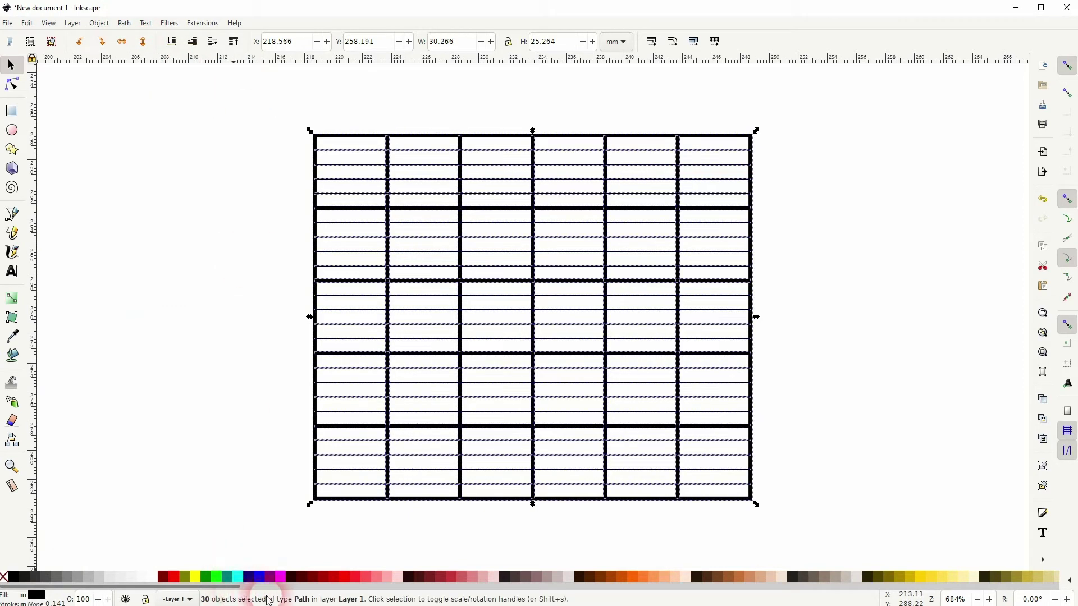
Combine all grid outlines into a single 125-node path and deselect it
{"action": "left_click", "coordinate": [124, 23]}
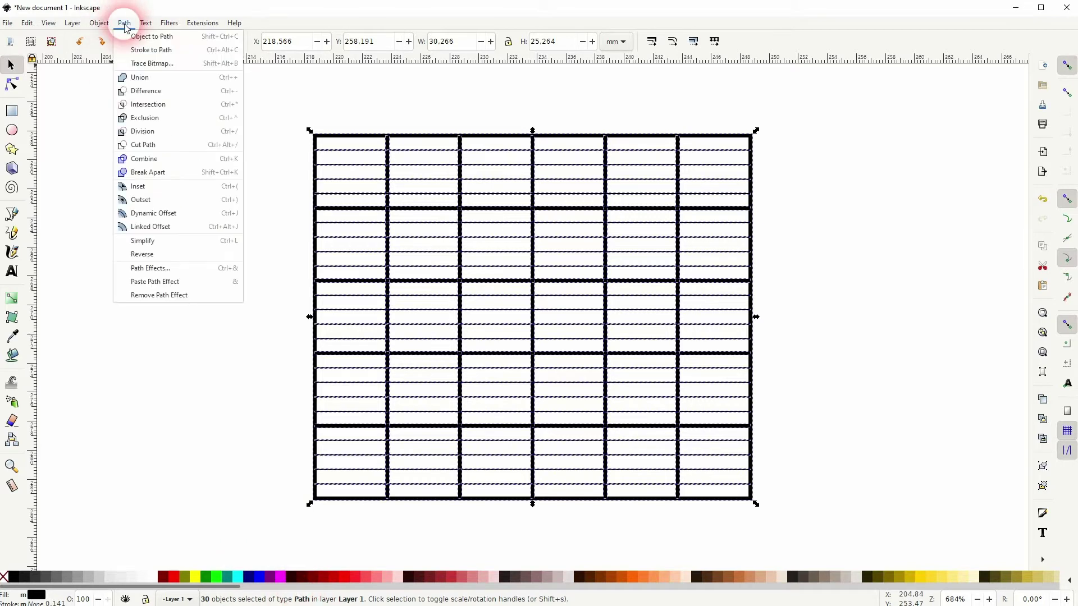
{"action": "left_click", "coordinate": [171, 158]}
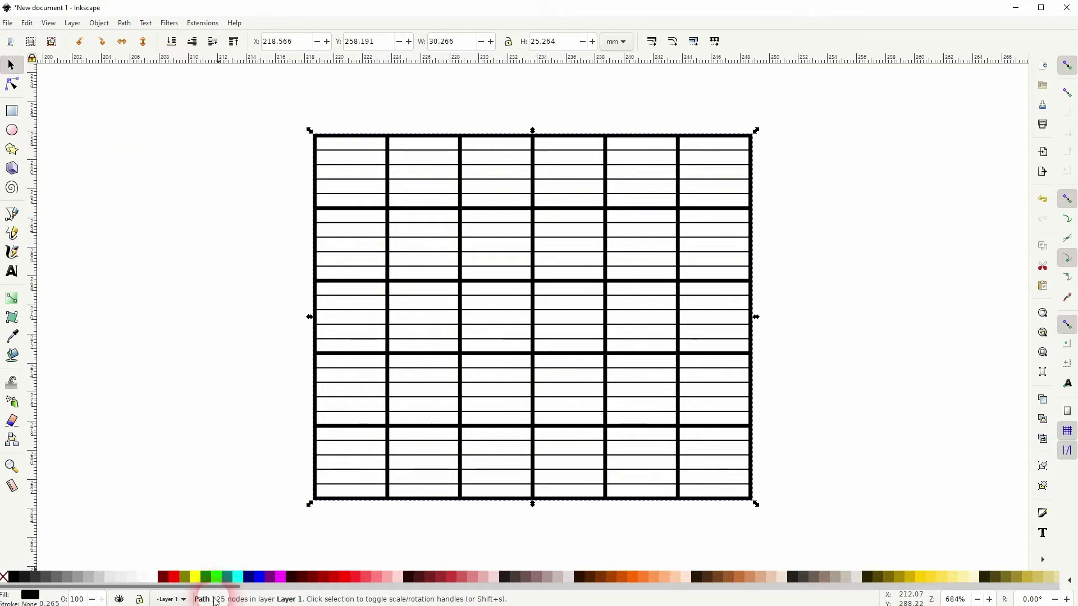
{"action": "left_click", "coordinate": [154, 144]}
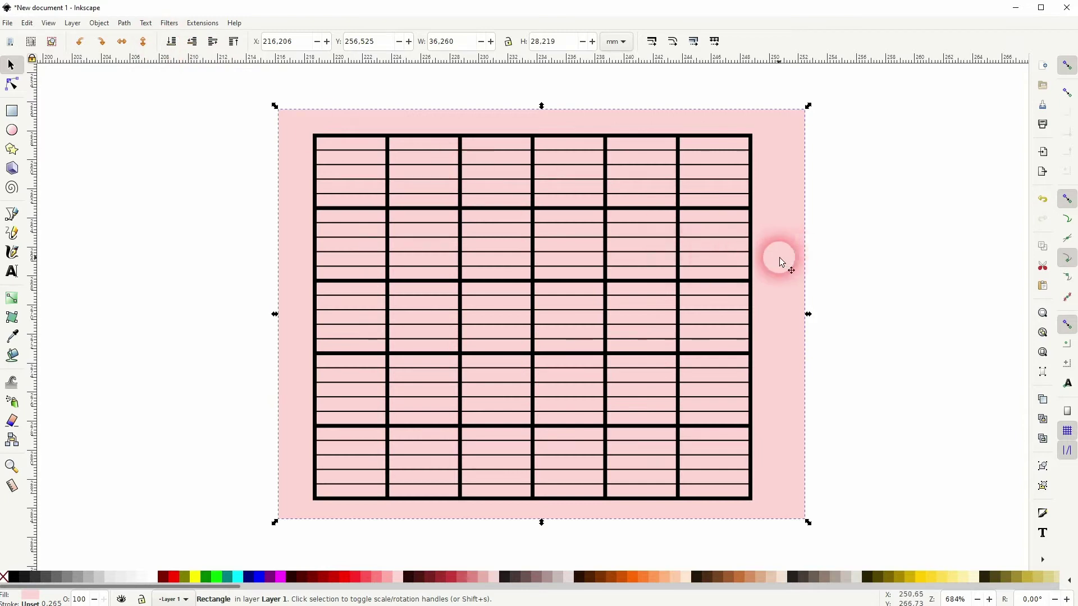
Position the pink rectangle behind the grid and select both together
{"action": "key", "text": "ctrl+a"}
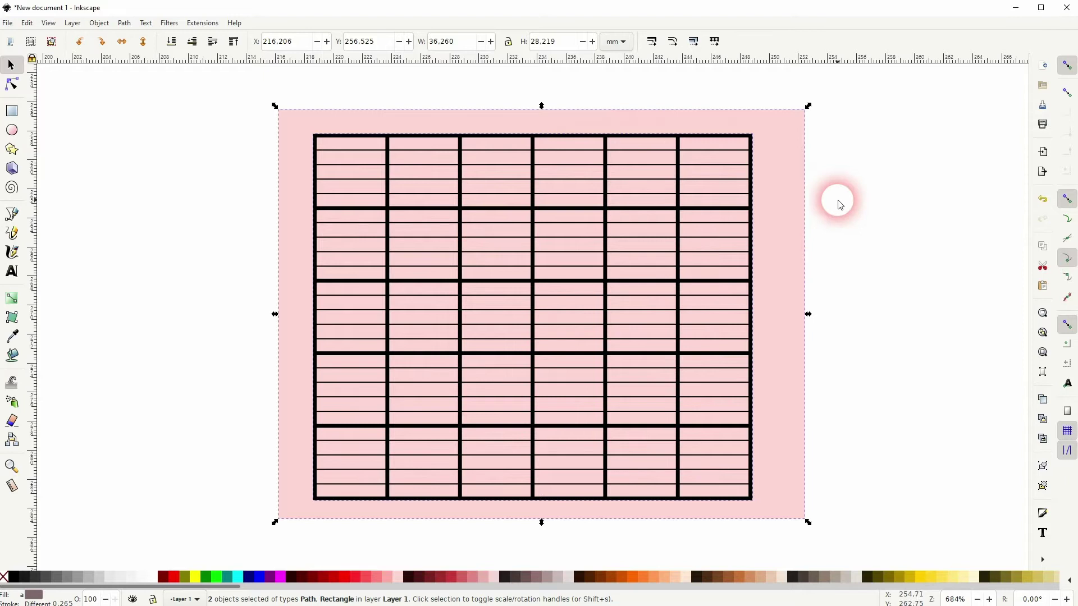
{"action": "left_click_drag", "start_coordinate": [775, 201], "coordinate": [978, 258]}
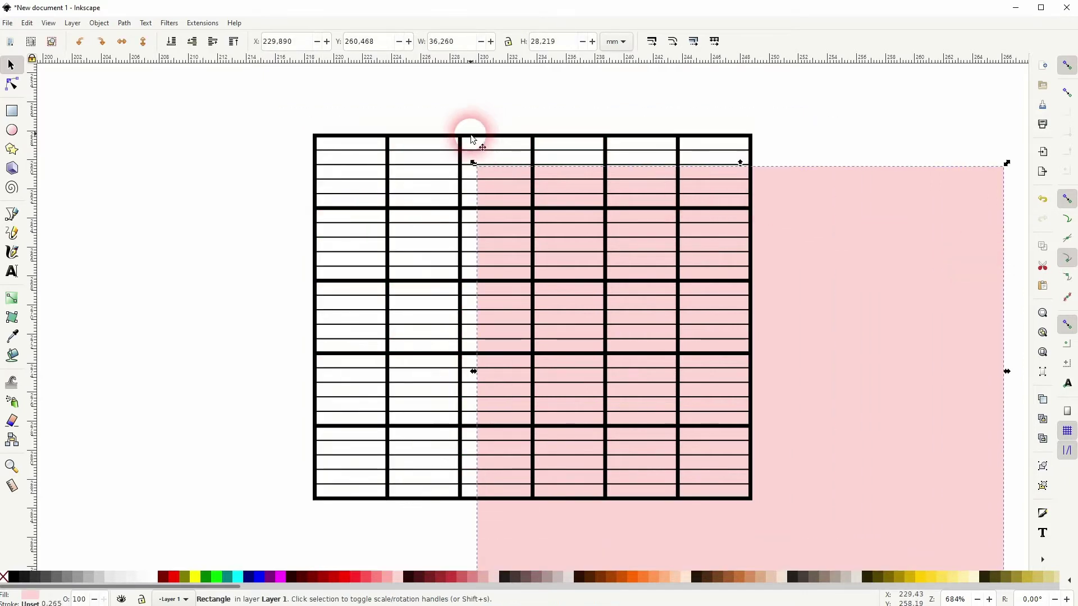
{"action": "left_click_drag", "start_coordinate": [471, 139], "coordinate": [321, 137]}
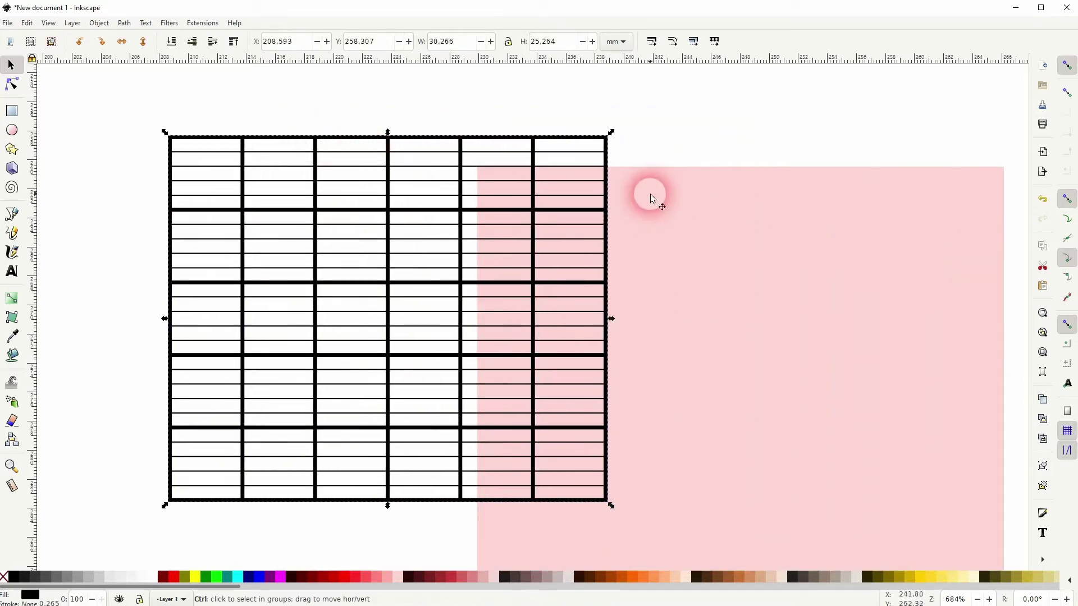
{"action": "key", "text": "ctrl+z"}
{"action": "key", "text": "ctrl+z"}
{"action": "key", "text": "ctrl+a"}
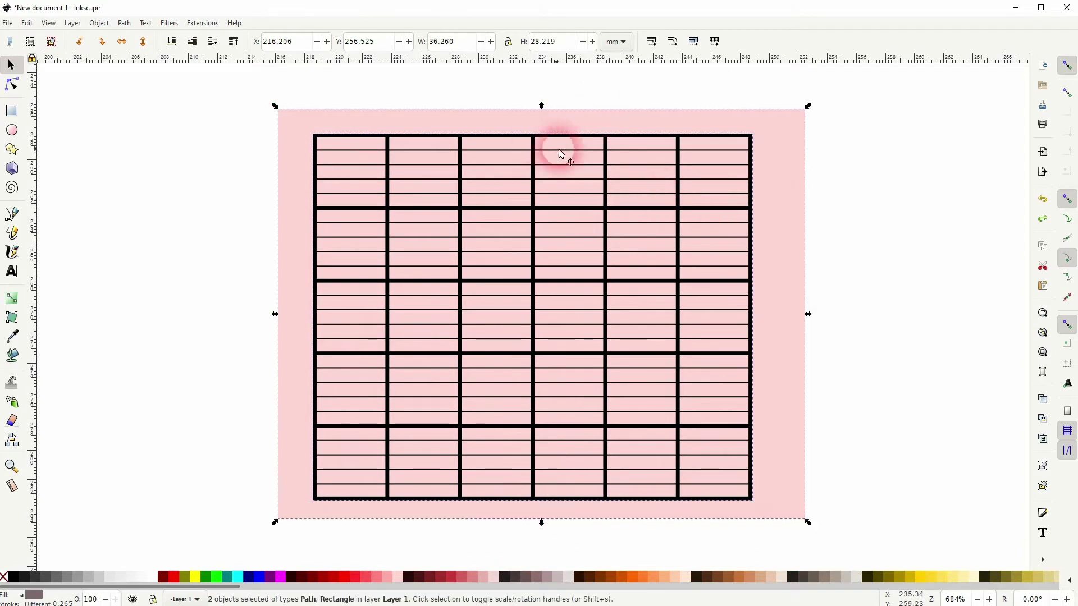
Divide the rectangle along the grid with Path > Division and delete the outer border piece
{"action": "left_click", "coordinate": [124, 23]}
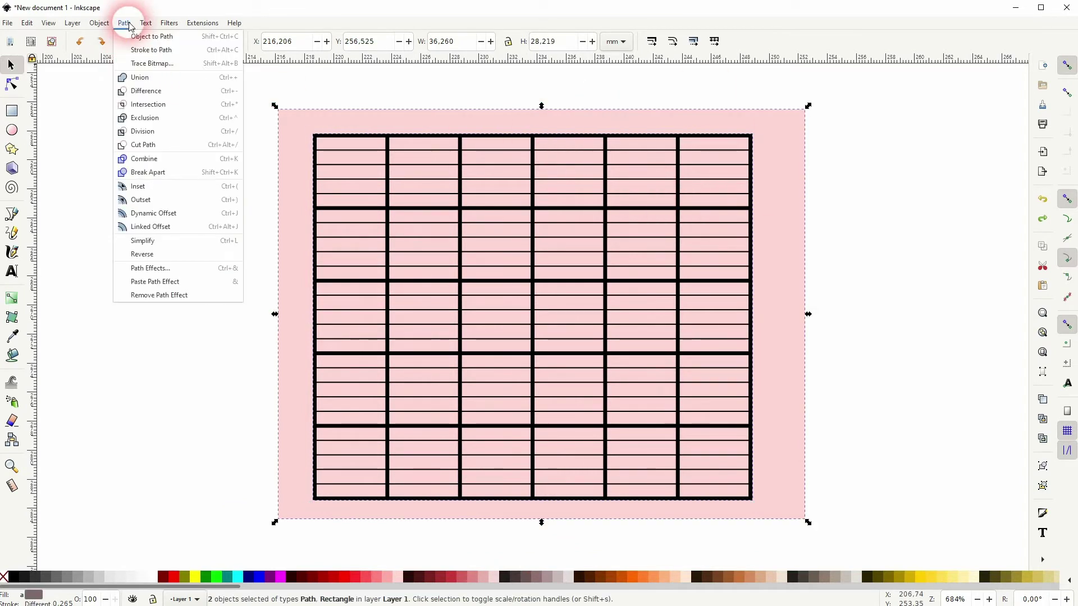
{"action": "left_click", "coordinate": [144, 131]}
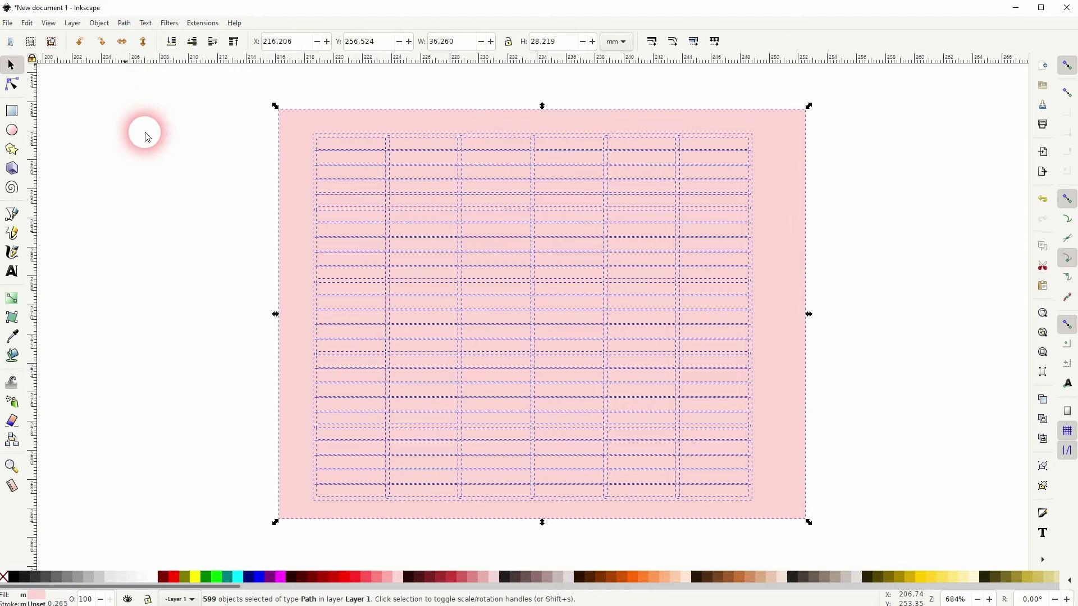
{"action": "left_click", "coordinate": [945, 250]}
{"action": "left_click", "coordinate": [846, 265]}
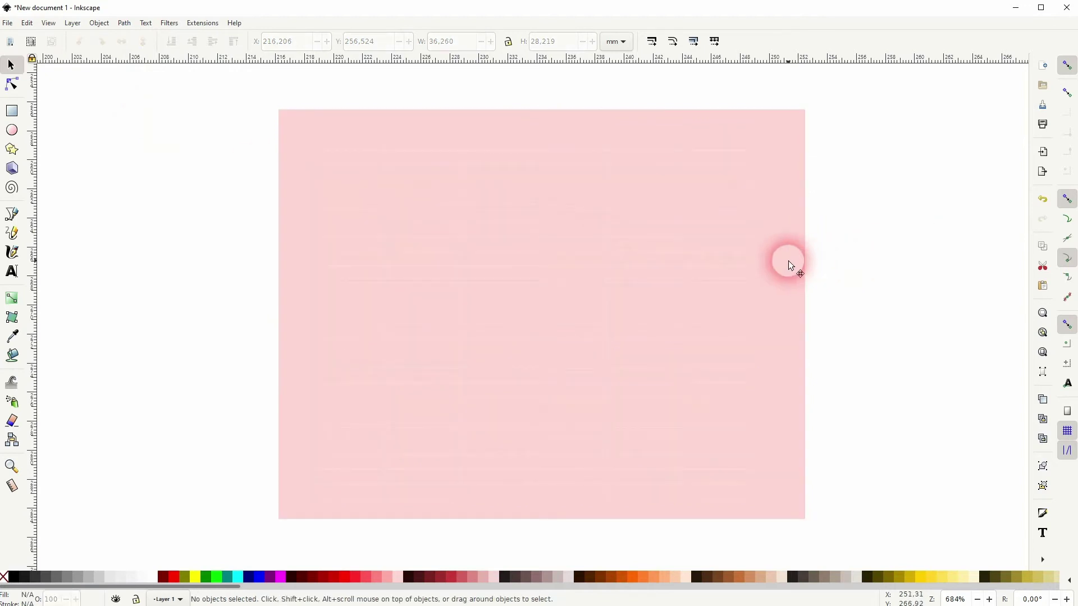
{"action": "key", "text": "Delete"}
Fill all 598 cell pieces dark red
{"action": "left_click", "coordinate": [282, 543]}
{"action": "left_click_drag", "start_coordinate": [279, 543], "coordinate": [847, 79]}
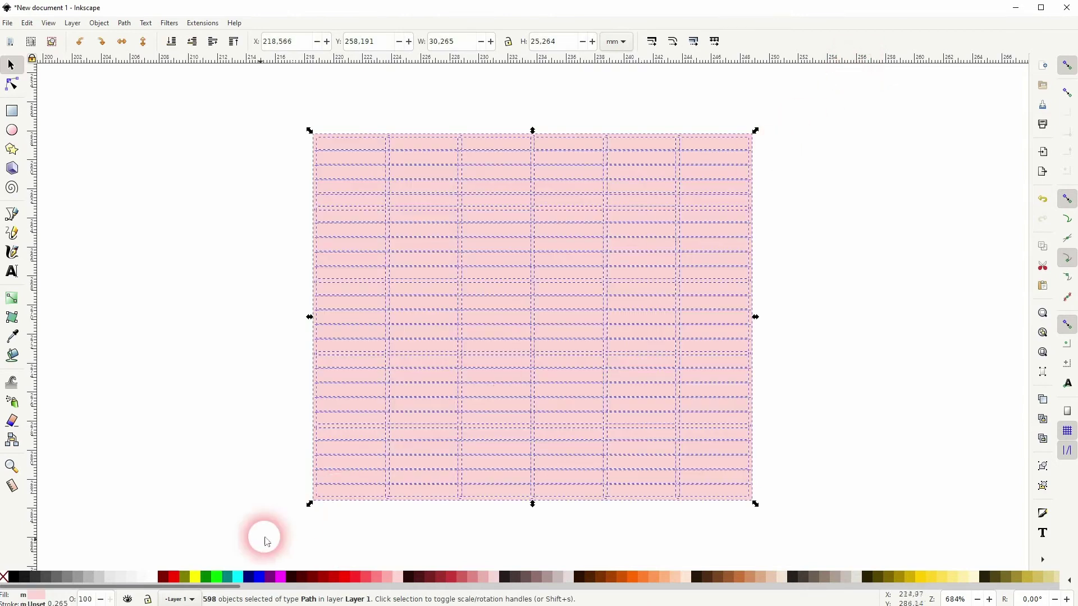
{"action": "left_click", "coordinate": [163, 577]}
Delete the bottom-right, top-left and top-right blocks of red cells
{"action": "left_click", "coordinate": [197, 427]}
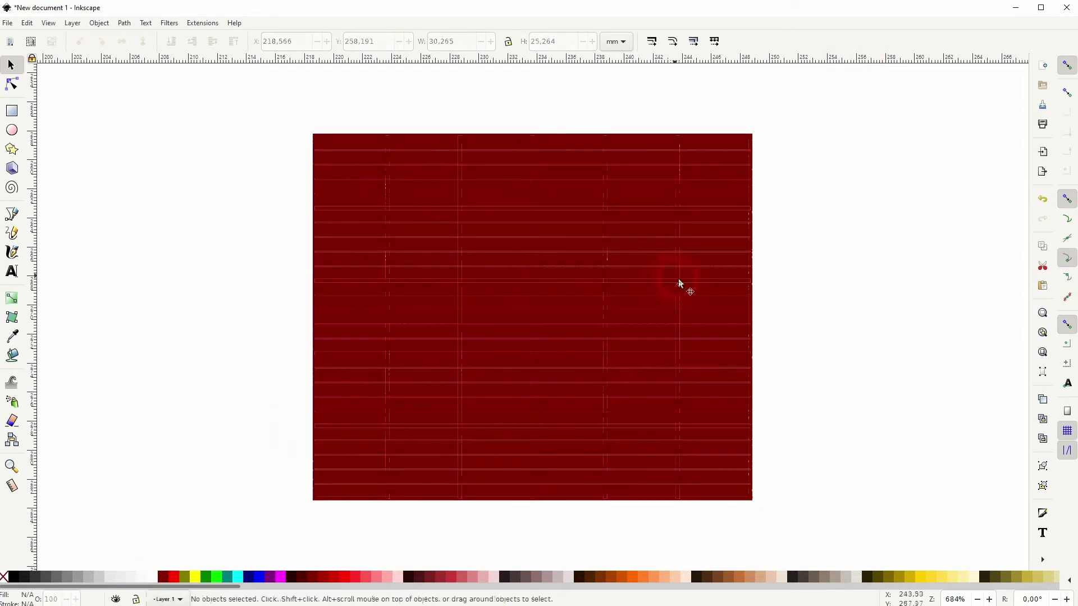
{"action": "scroll", "coordinate": [710, 329], "scroll_direction": "up", "scroll_amount": 2}
{"action": "scroll", "coordinate": [676, 289], "scroll_direction": "down", "scroll_amount": 2}
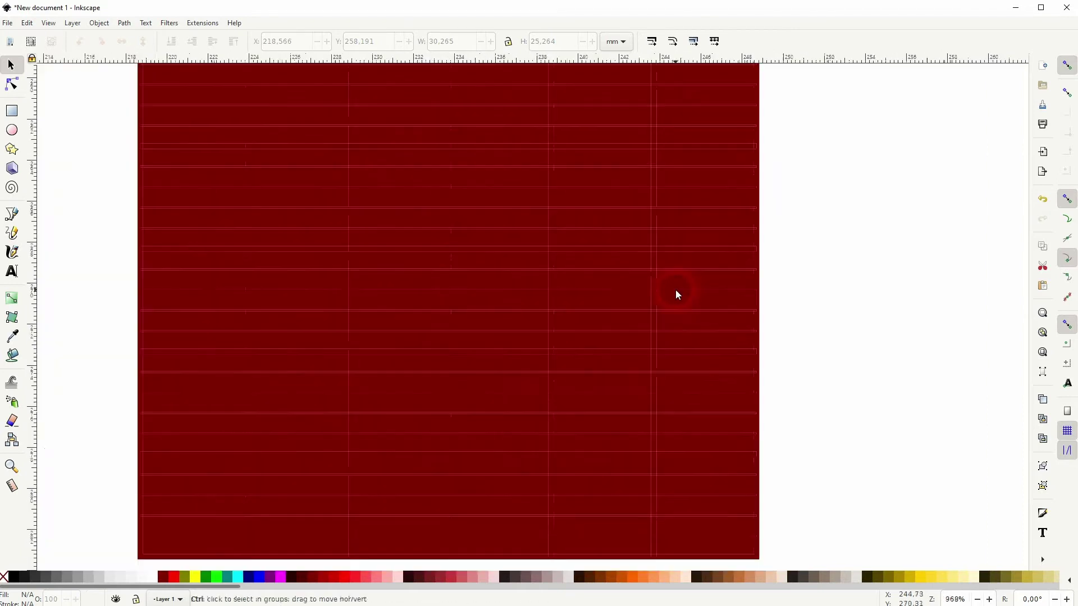
{"action": "left_click_drag", "start_coordinate": [651, 502], "coordinate": [761, 349]}
{"action": "key", "text": "Delete"}
{"action": "left_click_drag", "start_coordinate": [289, 94], "coordinate": [328, 151]}
{"action": "left_click_drag", "start_coordinate": [386, 259], "coordinate": [386, 259]}
{"action": "key", "text": "Delete"}
{"action": "left_click", "coordinate": [296, 159]}
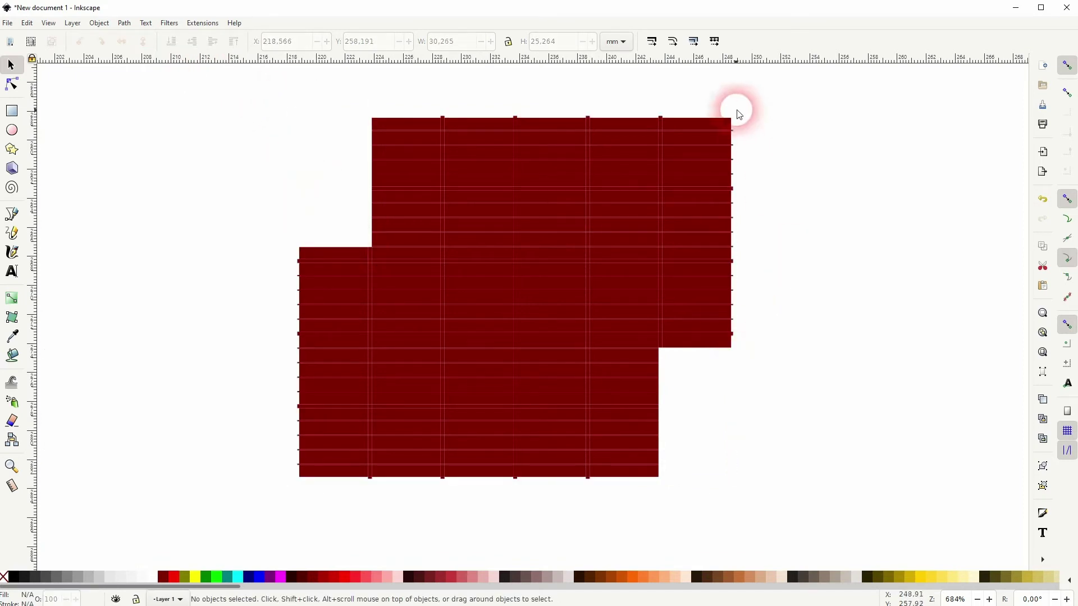
{"action": "left_click_drag", "start_coordinate": [796, 87], "coordinate": [644, 195]}
{"action": "key", "text": "Delete"}
Delete three individual interior cells and a narrow vertical strip to form the stepped pattern
{"action": "scroll", "coordinate": [497, 277], "scroll_direction": "up", "scroll_amount": 5}
{"action": "left_click", "coordinate": [499, 288]}
{"action": "key", "text": "Delete"}
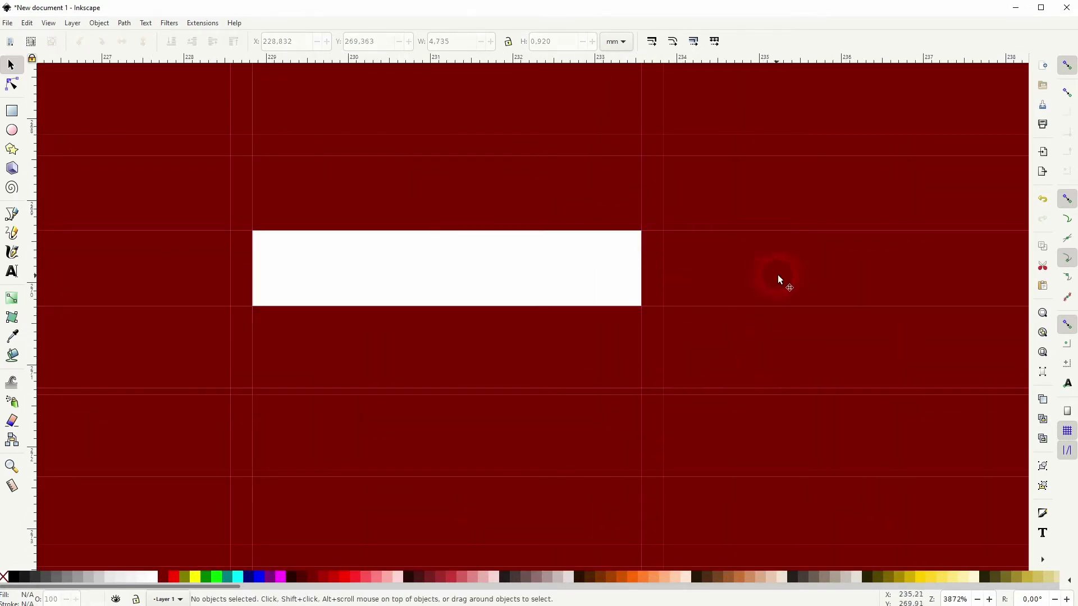
{"action": "left_click", "coordinate": [773, 196]}
{"action": "key", "text": "Delete"}
{"action": "left_click", "coordinate": [752, 367]}
{"action": "key", "text": "Delete"}
{"action": "left_click", "coordinate": [660, 353]}
{"action": "key", "text": "Delete"}
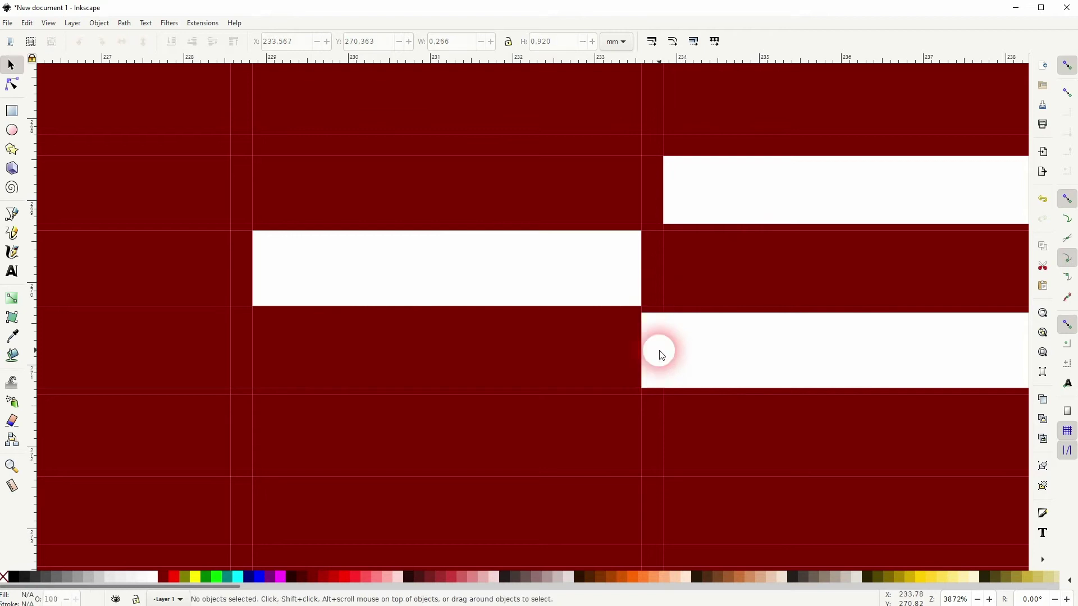
{"action": "scroll", "coordinate": [660, 354], "scroll_direction": "down", "scroll_amount": 6}
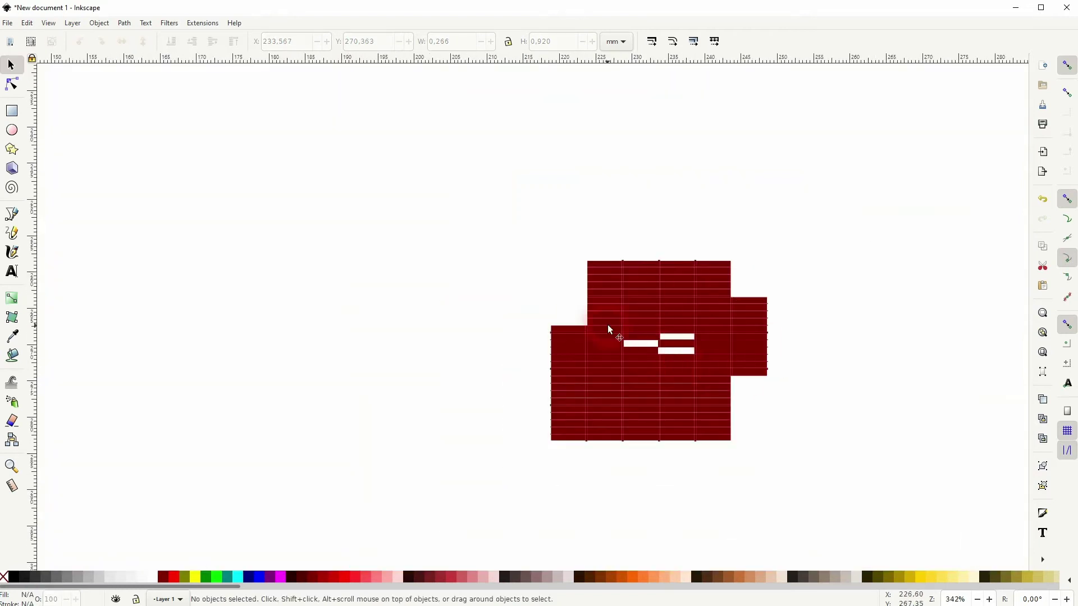
{"action": "scroll", "coordinate": [665, 356], "scroll_direction": "up", "scroll_amount": 1}
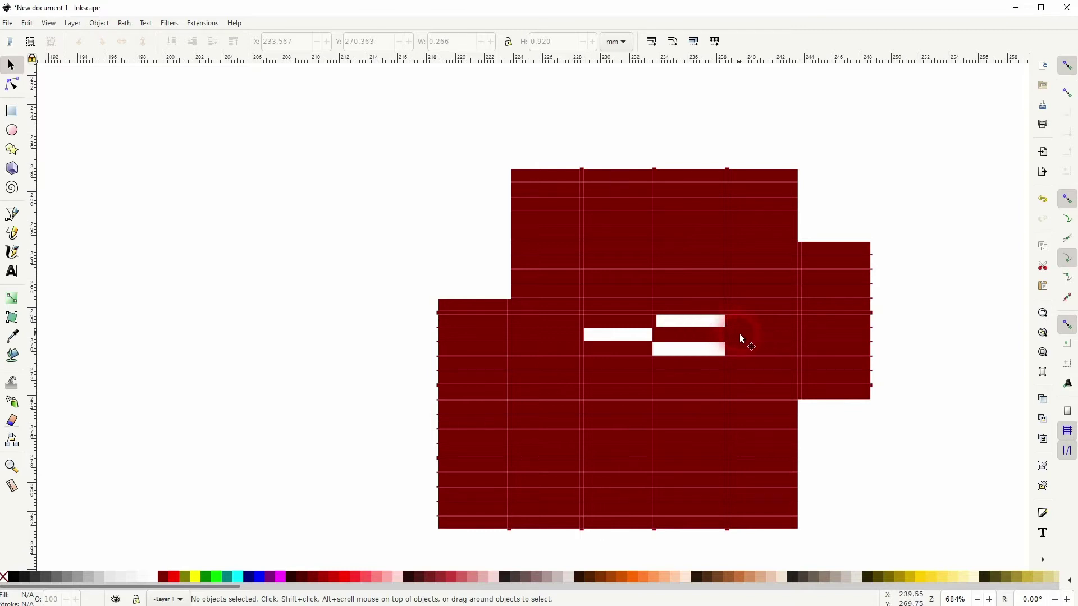
{"action": "left_click_drag", "start_coordinate": [901, 348], "coordinate": [517, 357]}
{"action": "left_click_drag", "start_coordinate": [408, 356], "coordinate": [400, 354]}
{"action": "scroll", "coordinate": [400, 351], "scroll_direction": "right", "scroll_amount": 6}
Render a polar grid of concentric rings and radial spokes with the Polar Grid extension
{"action": "left_click", "coordinate": [203, 23]}
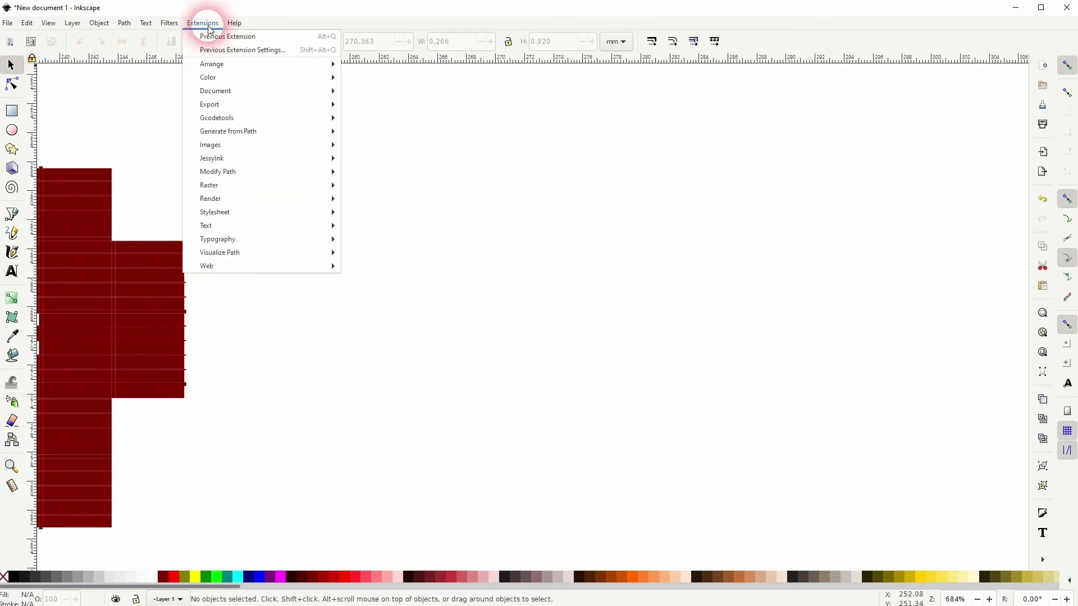
{"action": "mouse_move", "coordinate": [284, 198]}
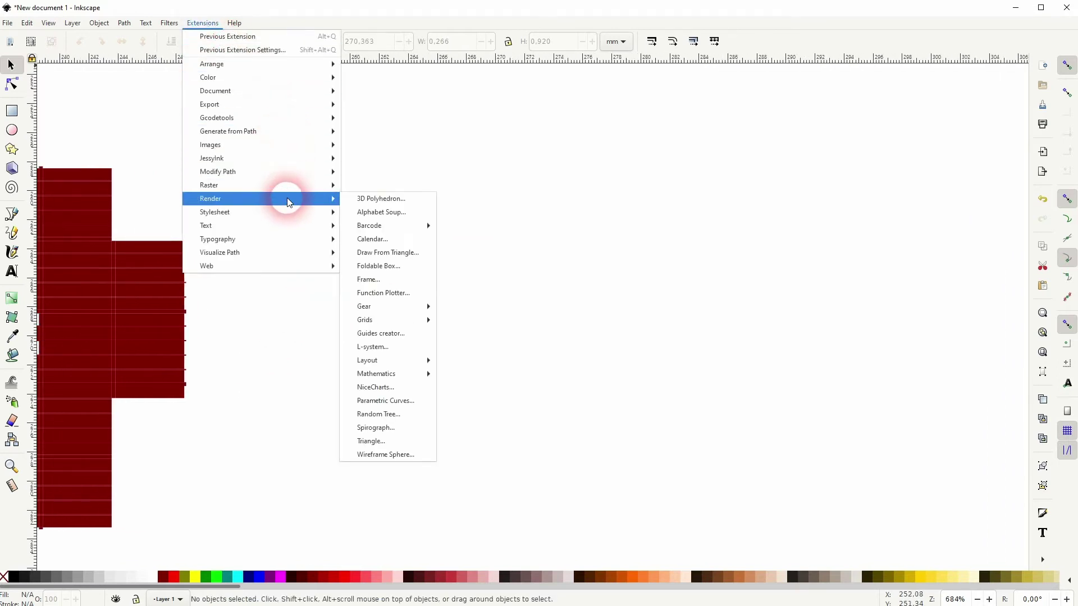
{"action": "mouse_move", "coordinate": [409, 320]}
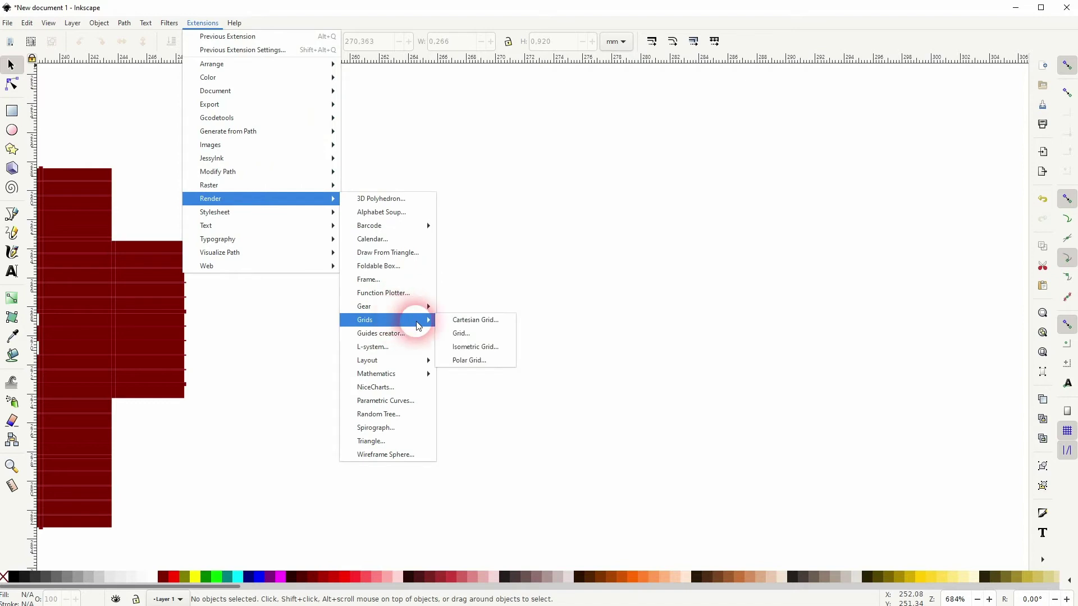
{"action": "left_click", "coordinate": [487, 360]}
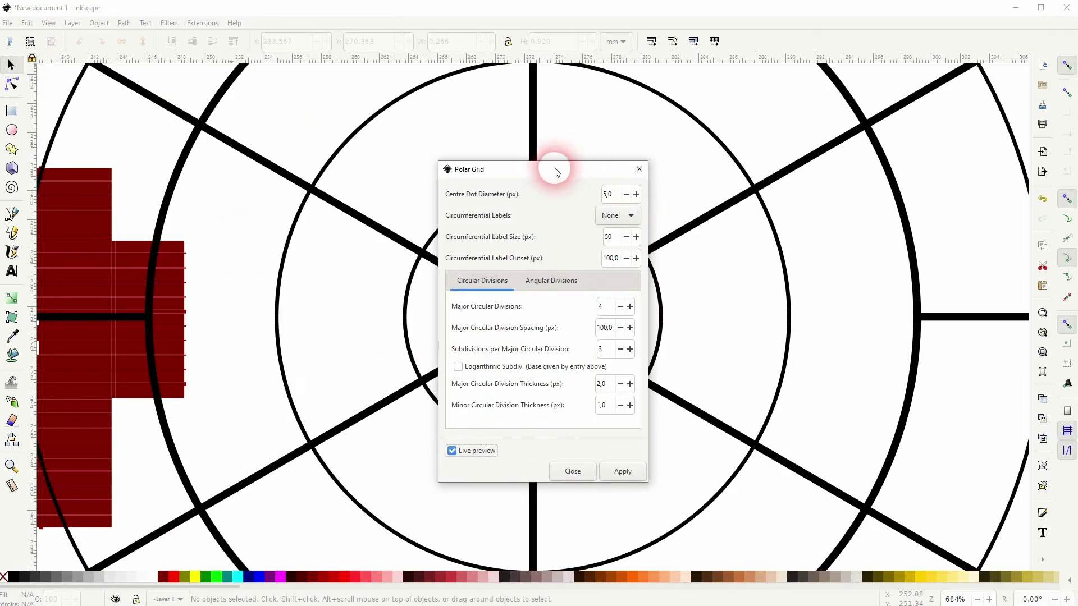
{"action": "left_click", "coordinate": [625, 463]}
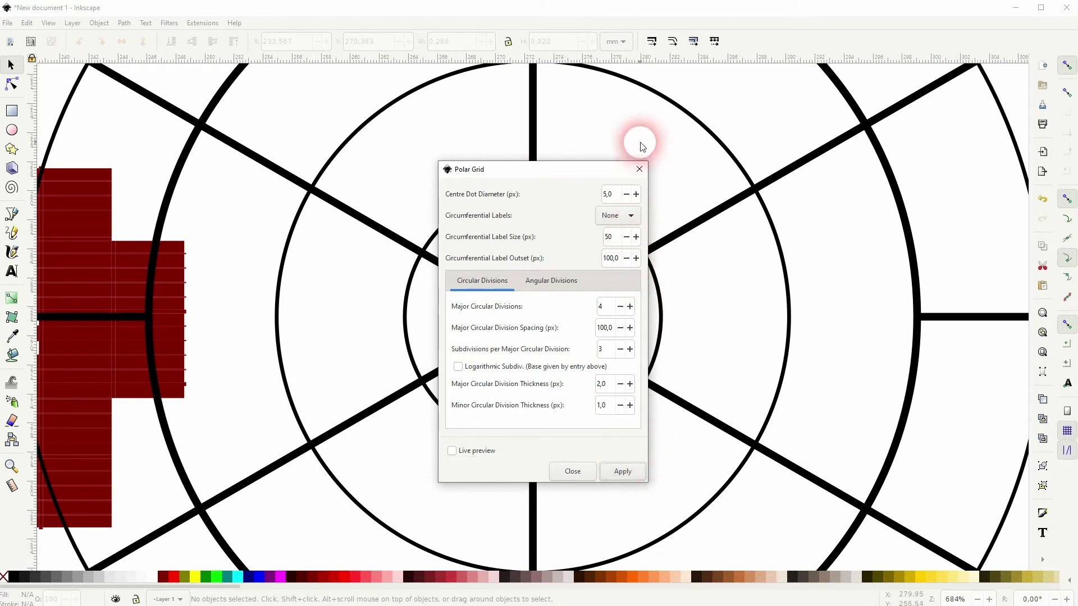
{"action": "left_click", "coordinate": [639, 169]}
Ungroup the polar grid and convert its parts to plain paths with Object to Path
{"action": "scroll", "coordinate": [636, 236], "scroll_direction": "down", "scroll_amount": 7}
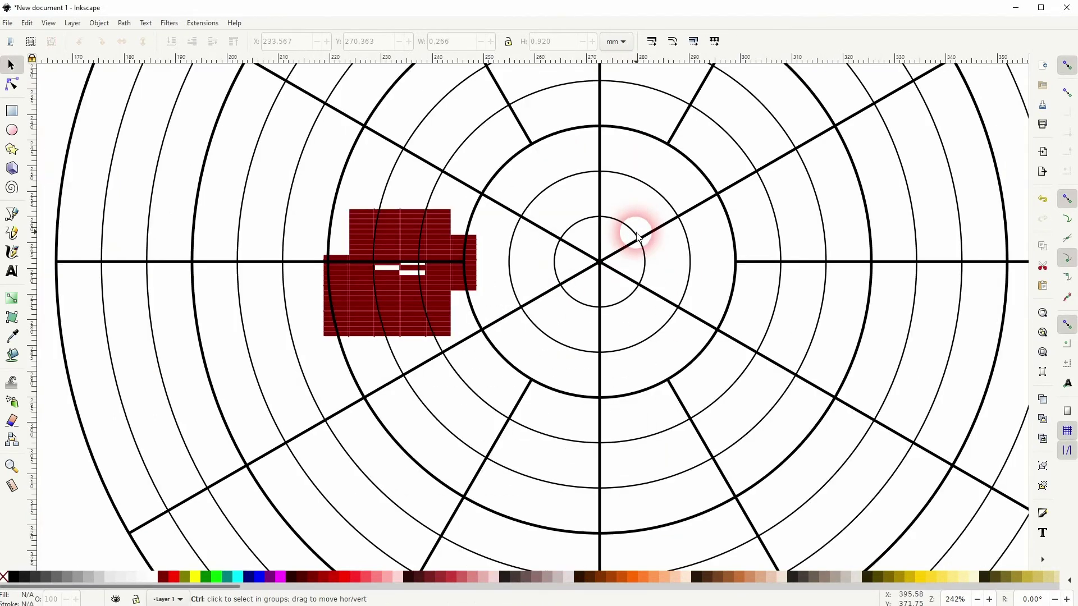
{"action": "left_click_drag", "start_coordinate": [625, 329], "coordinate": [557, 307]}
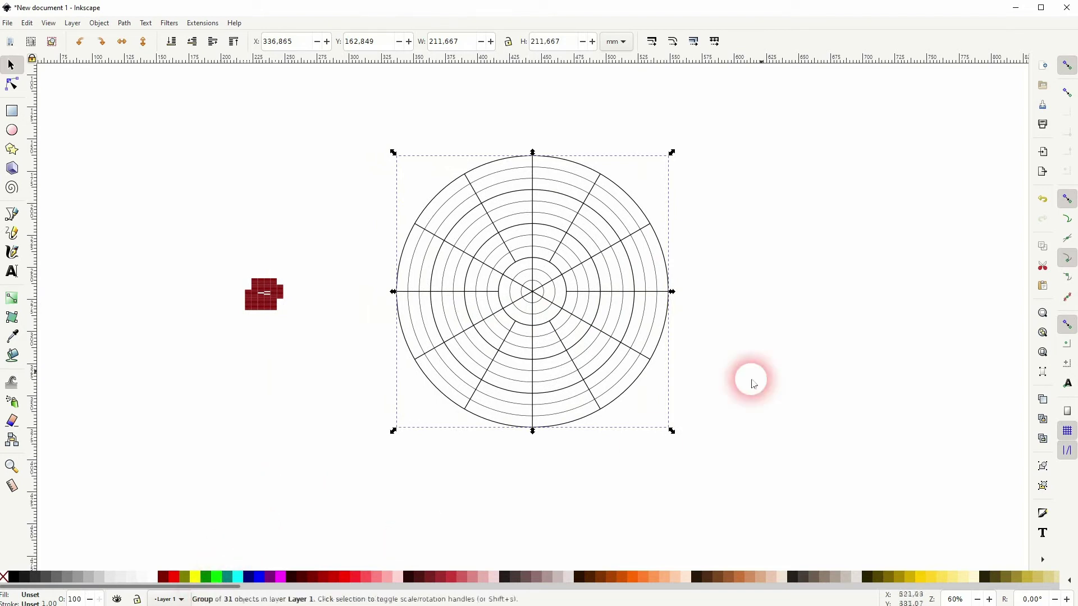
{"action": "key", "text": "ctrl+shift+g"}
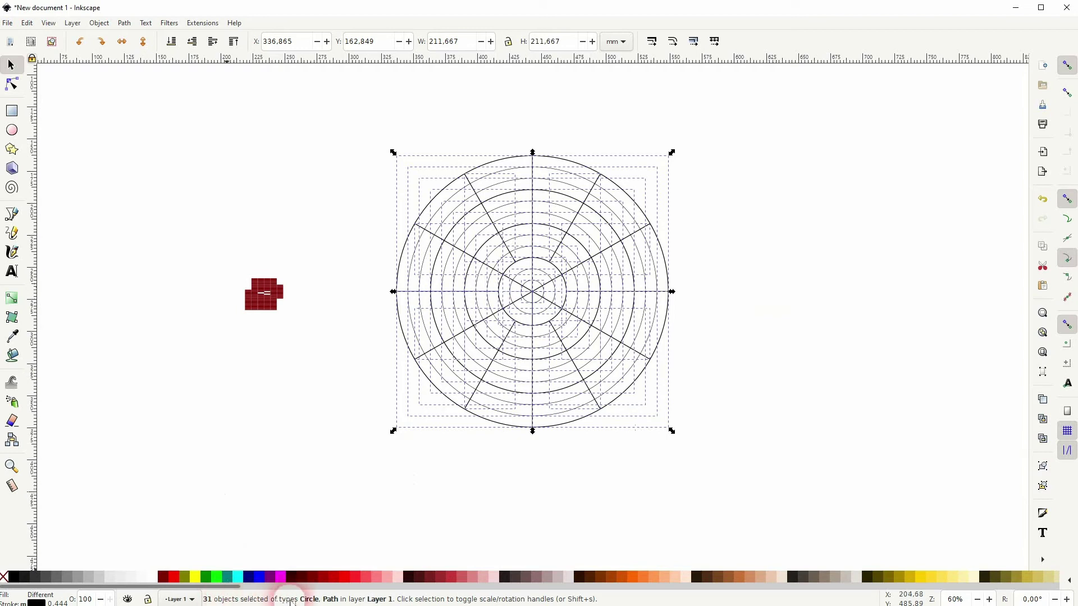
{"action": "key", "text": "ctrl+shift+g"}
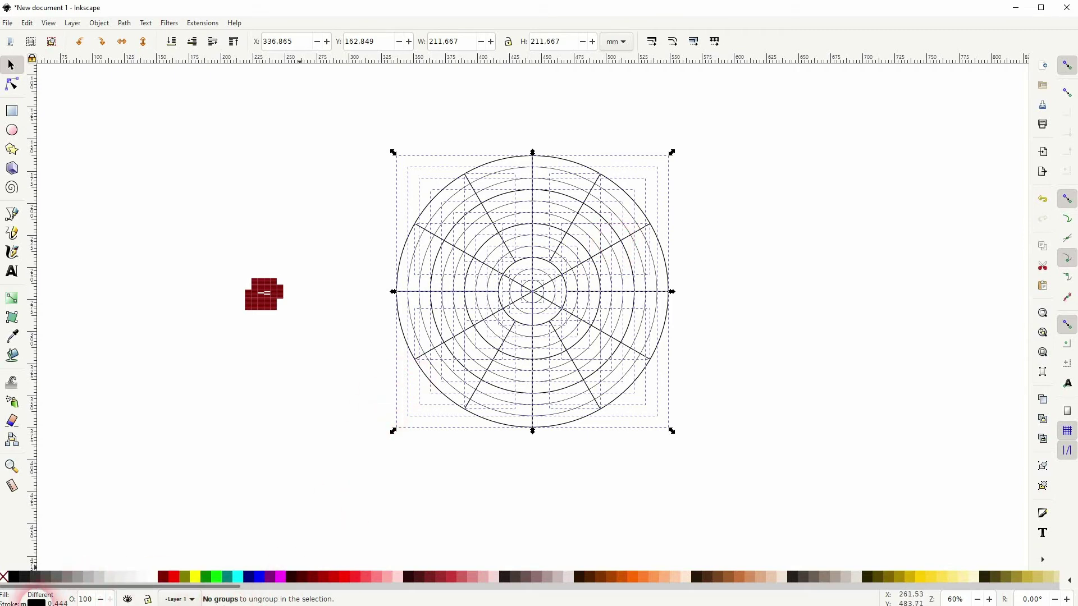
{"action": "left_click", "coordinate": [124, 22]}
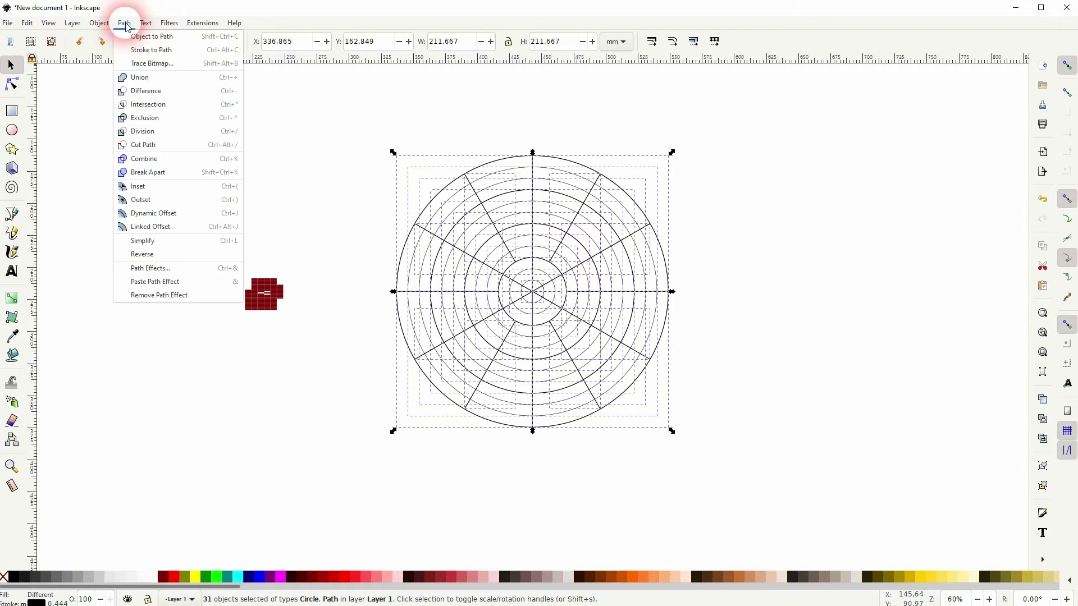
{"action": "left_click", "coordinate": [137, 38]}
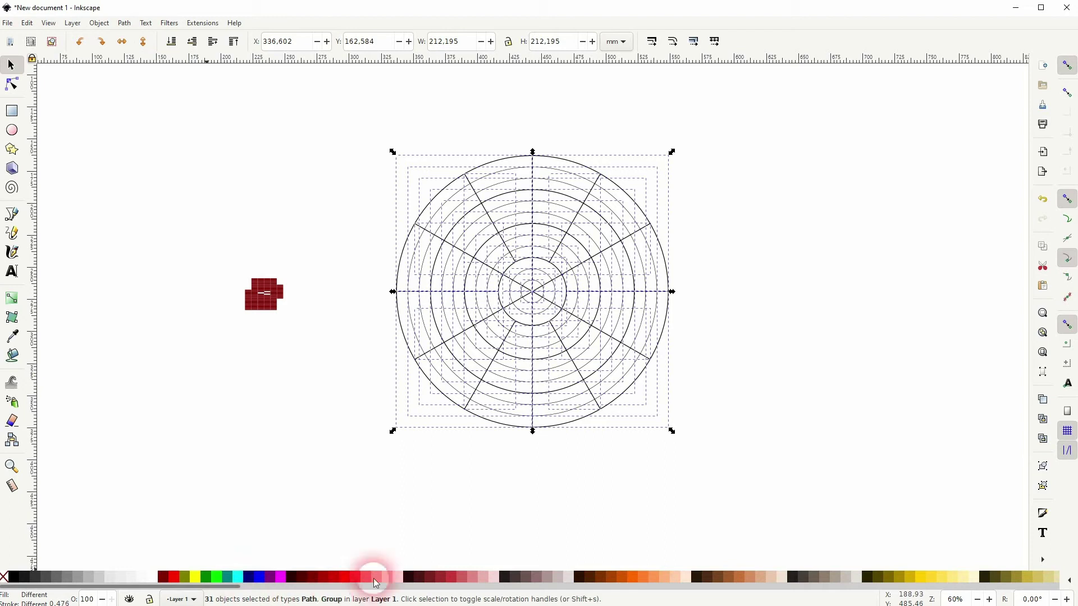
{"action": "key", "text": "ctrl+shift+g"}
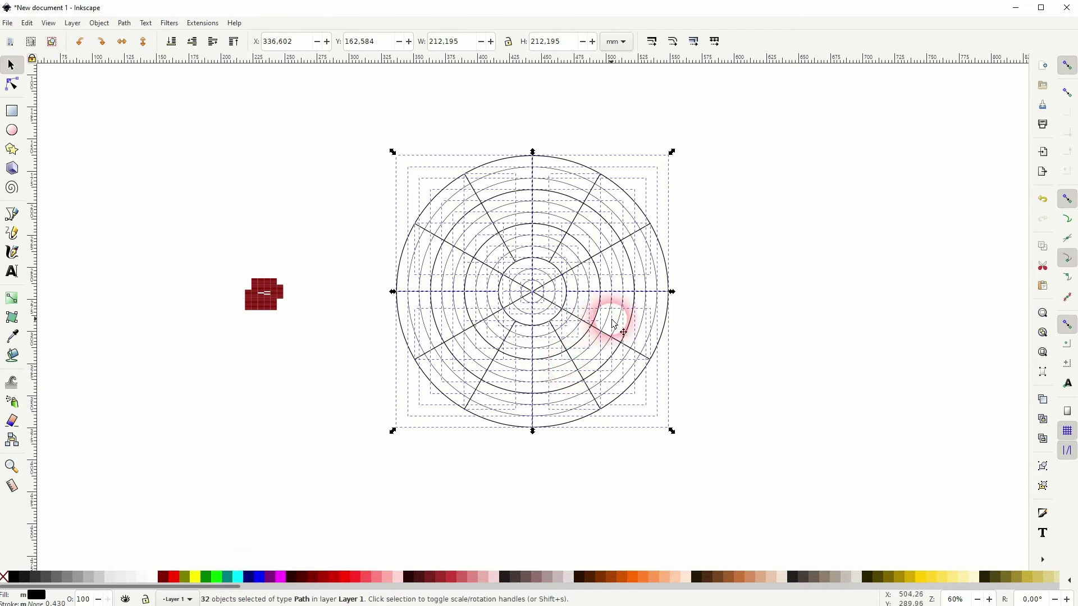
Convert the polar grid strokes into filled outlines with Stroke to Path
{"action": "left_click", "coordinate": [122, 23]}
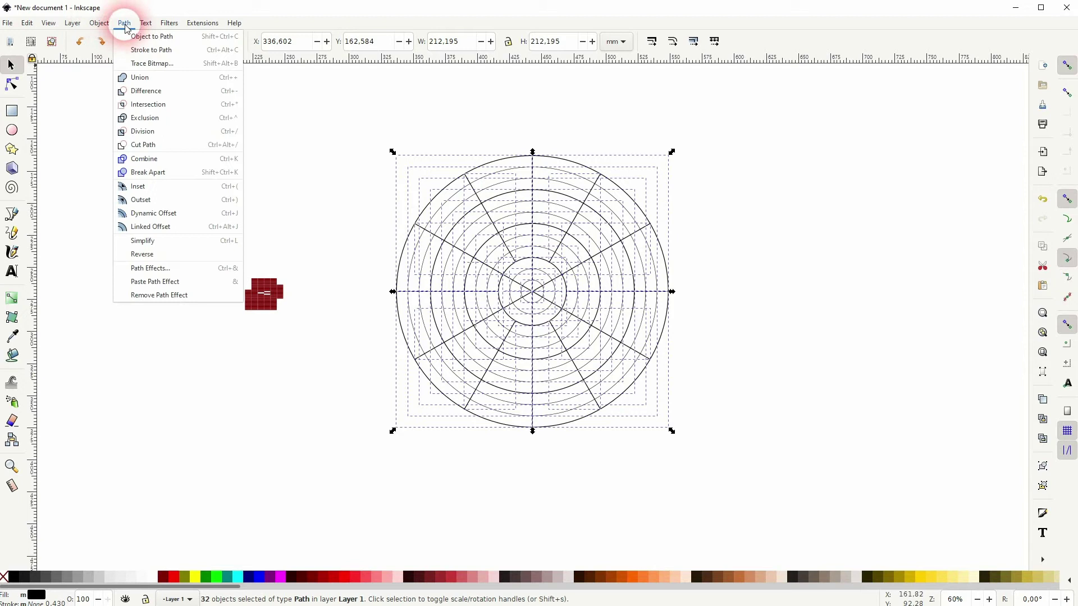
{"action": "left_click", "coordinate": [155, 54]}
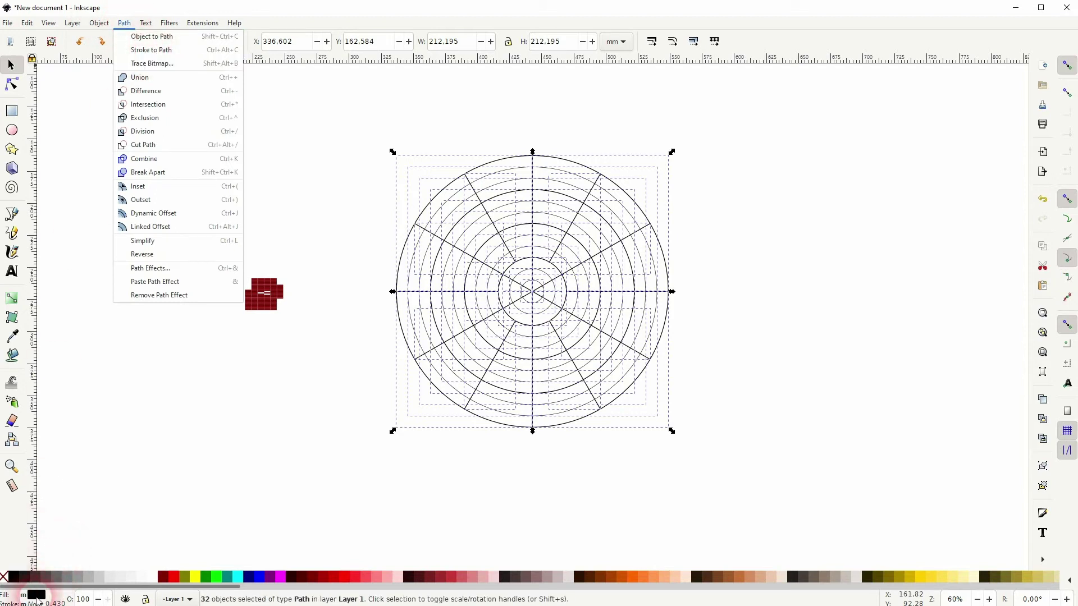
{"action": "left_click", "coordinate": [150, 36]}
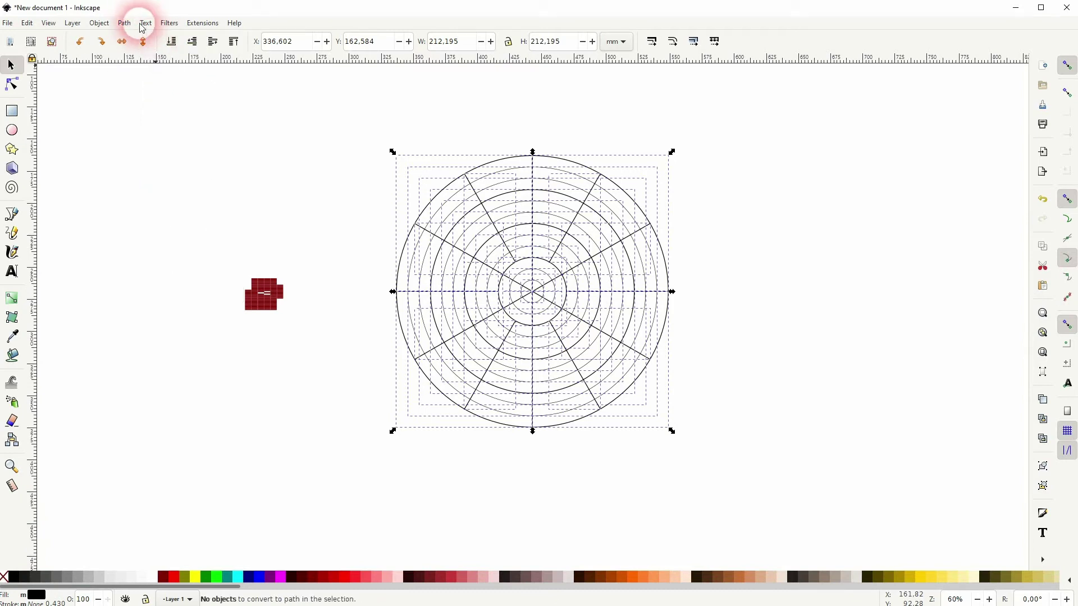
{"action": "left_click", "coordinate": [124, 23]}
{"action": "left_click", "coordinate": [135, 52]}
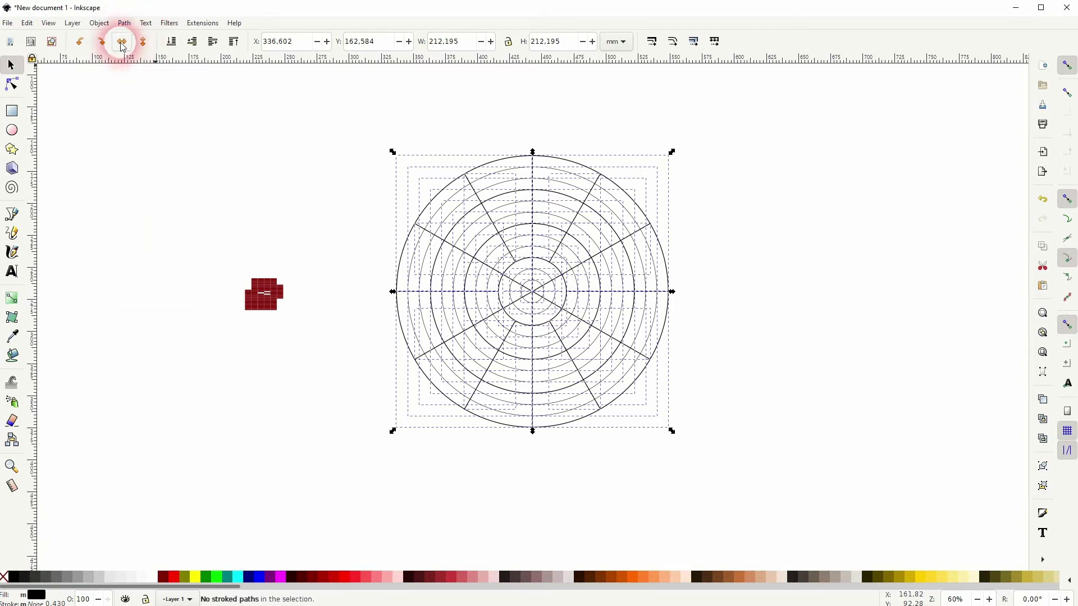
Select all 32 polar grid paths and combine them into one 180-node path
{"action": "left_click", "coordinate": [324, 475]}
{"action": "left_click_drag", "start_coordinate": [324, 476], "coordinate": [754, 121]}
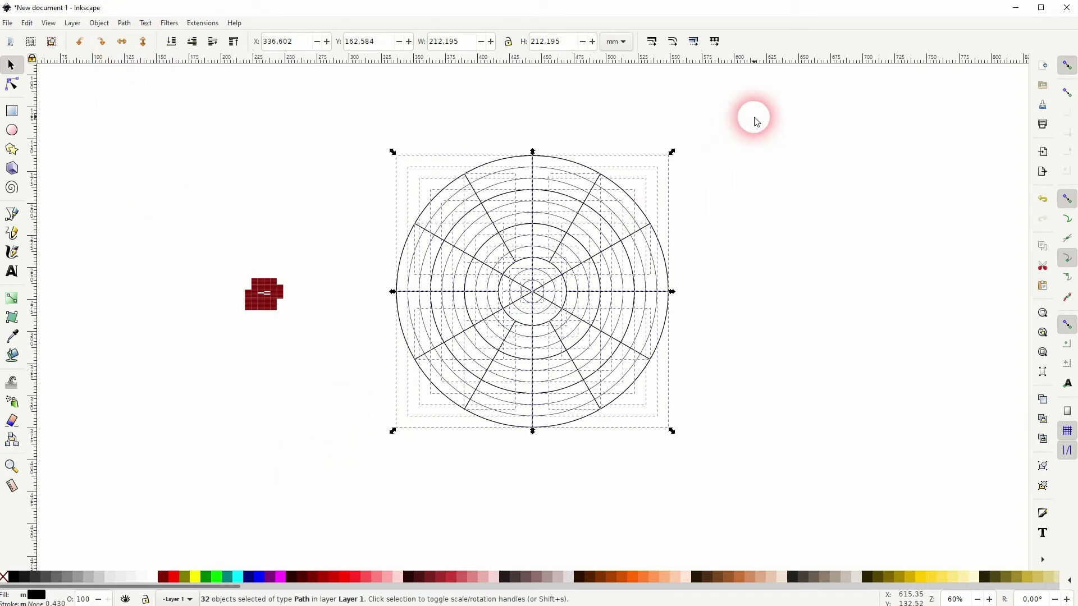
{"action": "left_click", "coordinate": [124, 23]}
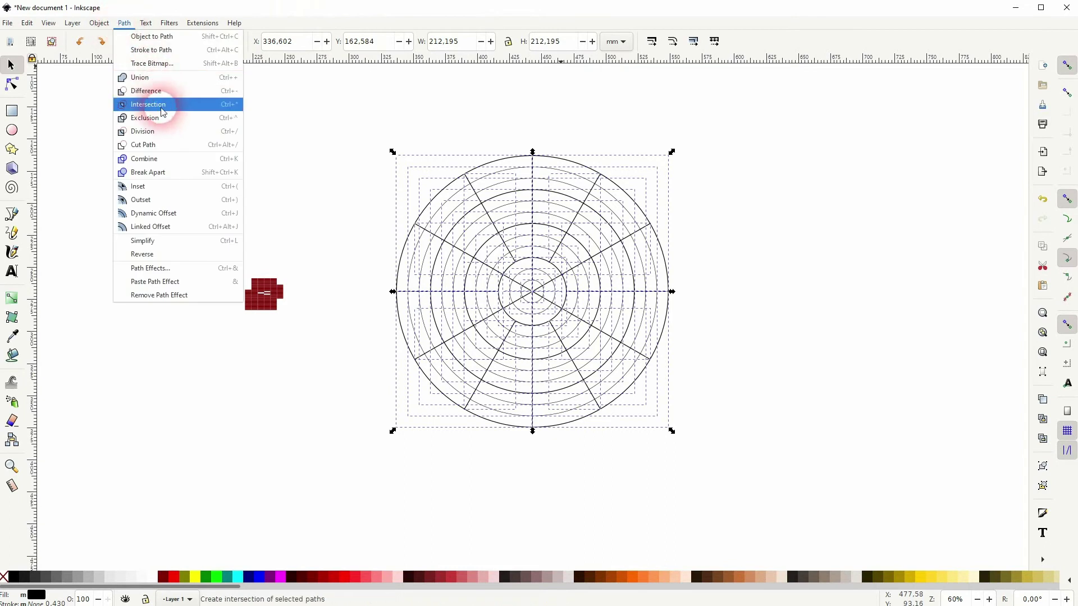
{"action": "left_click", "coordinate": [164, 159]}
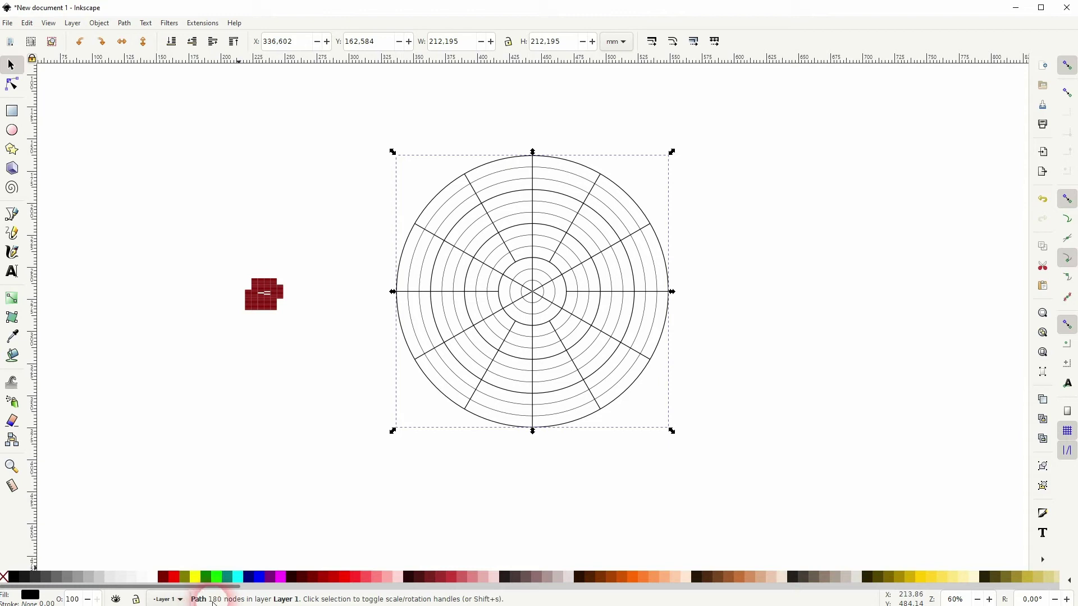
Draw a large rectangle covering the polar grid and fill it dark red
{"action": "left_click", "coordinate": [86, 127]}
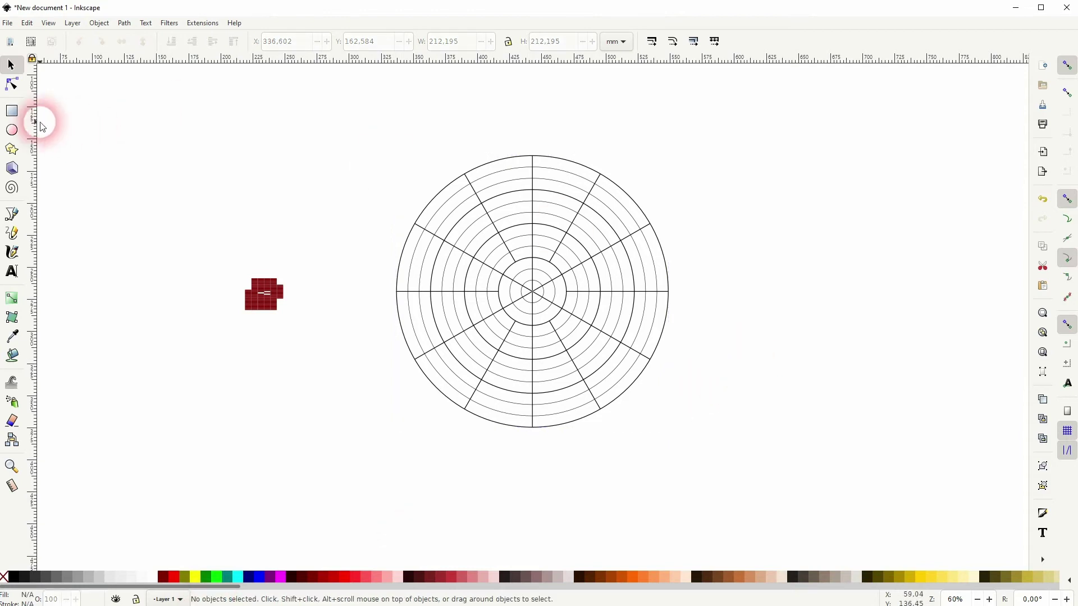
{"action": "left_click", "coordinate": [13, 112]}
{"action": "left_click_drag", "start_coordinate": [347, 121], "coordinate": [755, 455]}
{"action": "left_click", "coordinate": [9, 65]}
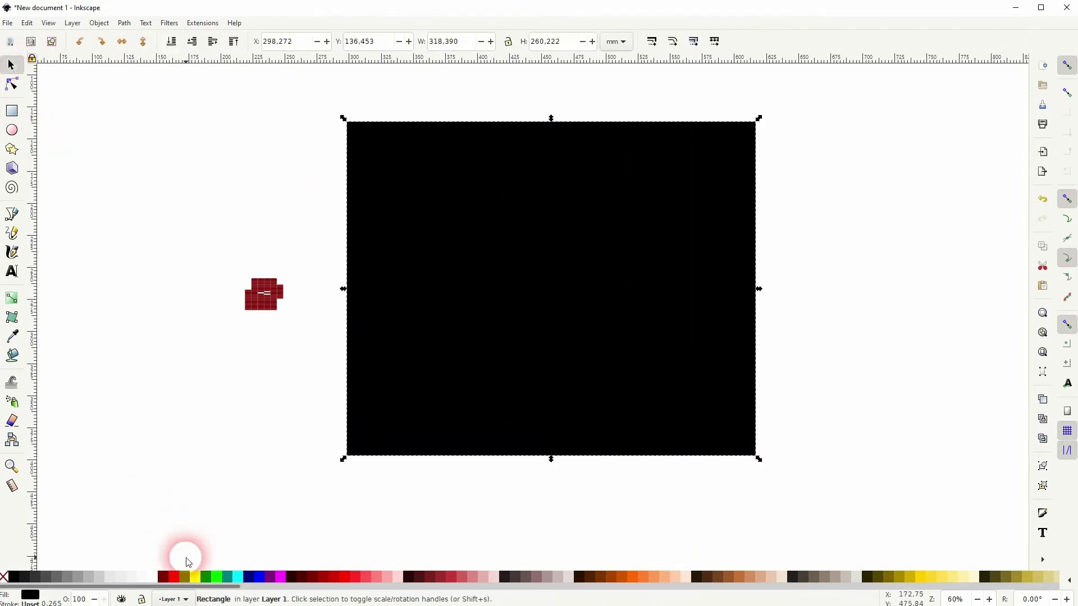
{"action": "left_click", "coordinate": [163, 576]}
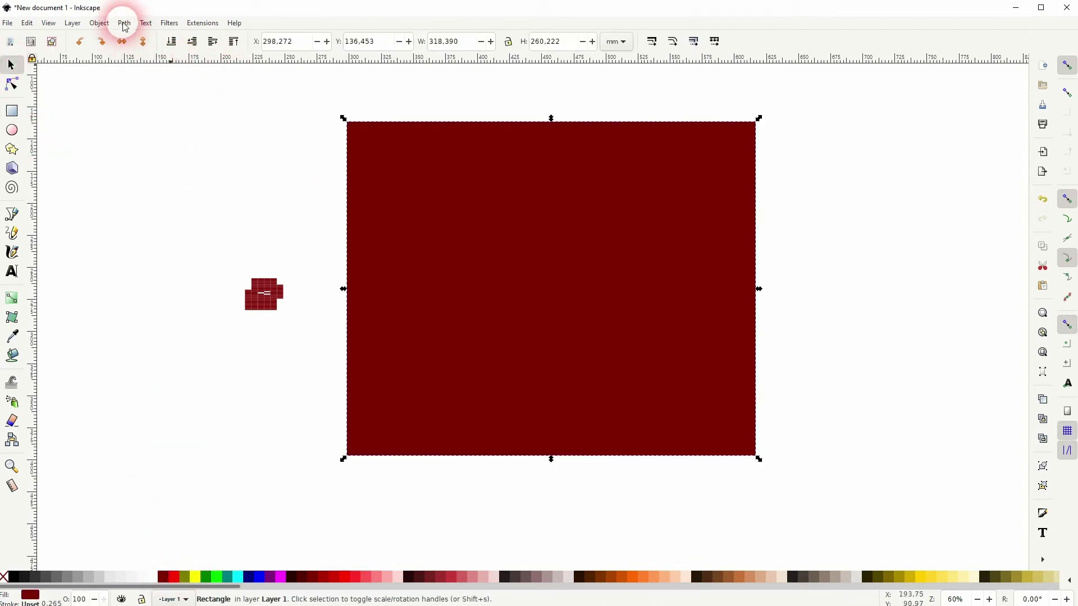
Lower the rectangle to the bottom and select it together with the grid
{"action": "left_click", "coordinate": [171, 41]}
{"action": "left_click_drag", "start_coordinate": [308, 488], "coordinate": [838, 75]}
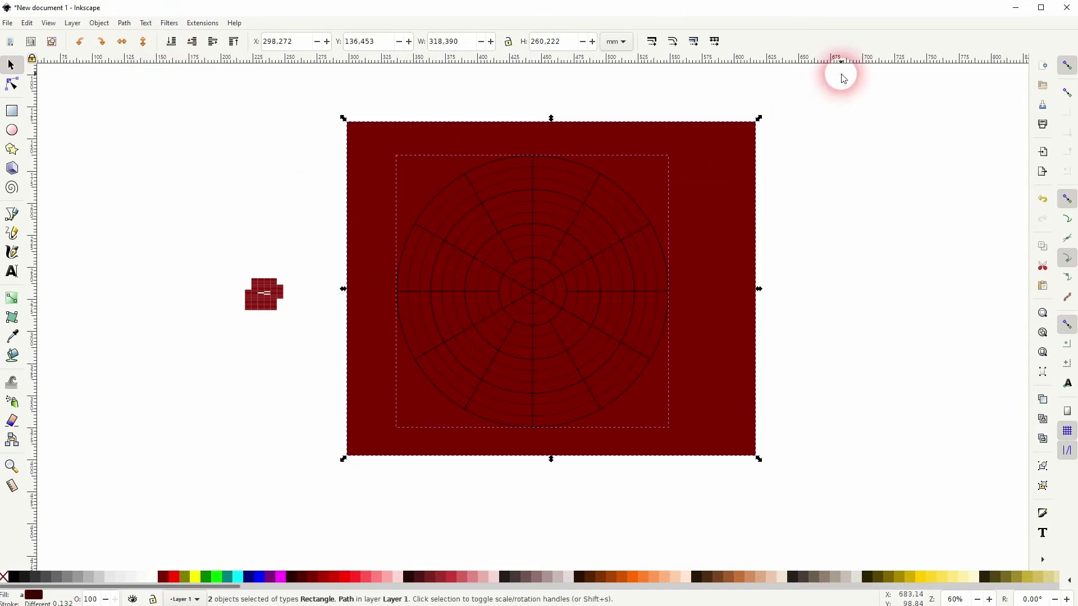
{"action": "left_click", "coordinate": [124, 23]}
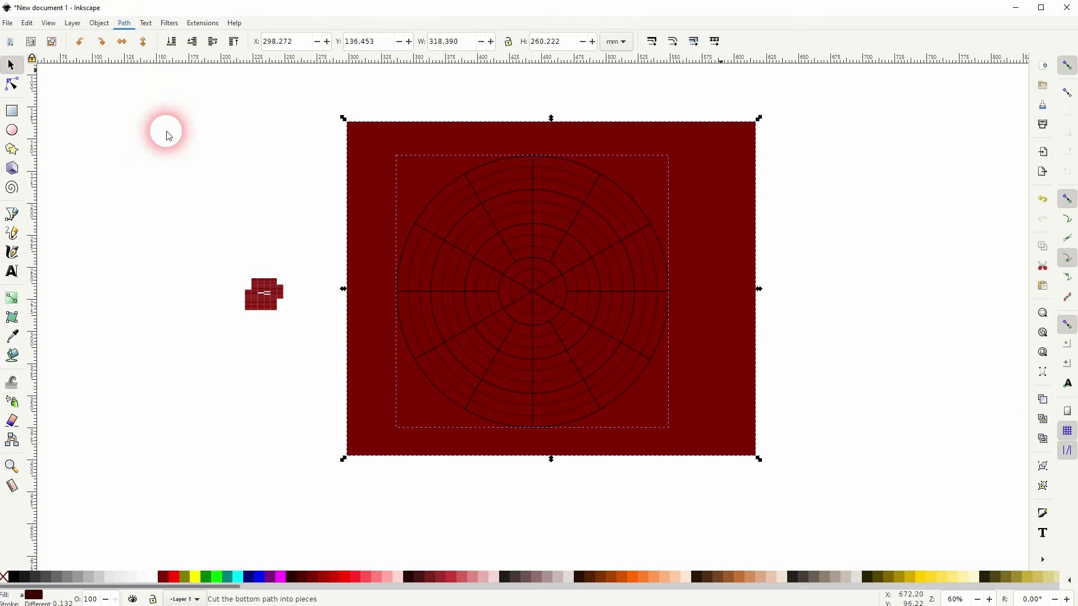
Cut the rectangle along the polar grid and delete the leftover piece outside the circle
{"action": "left_click", "coordinate": [861, 250]}
{"action": "left_click", "coordinate": [723, 265]}
{"action": "key", "text": "Delete"}
Delete the four small wedges at the centre of the polar grid
{"action": "scroll", "coordinate": [530, 300], "scroll_direction": "up", "scroll_amount": 2}
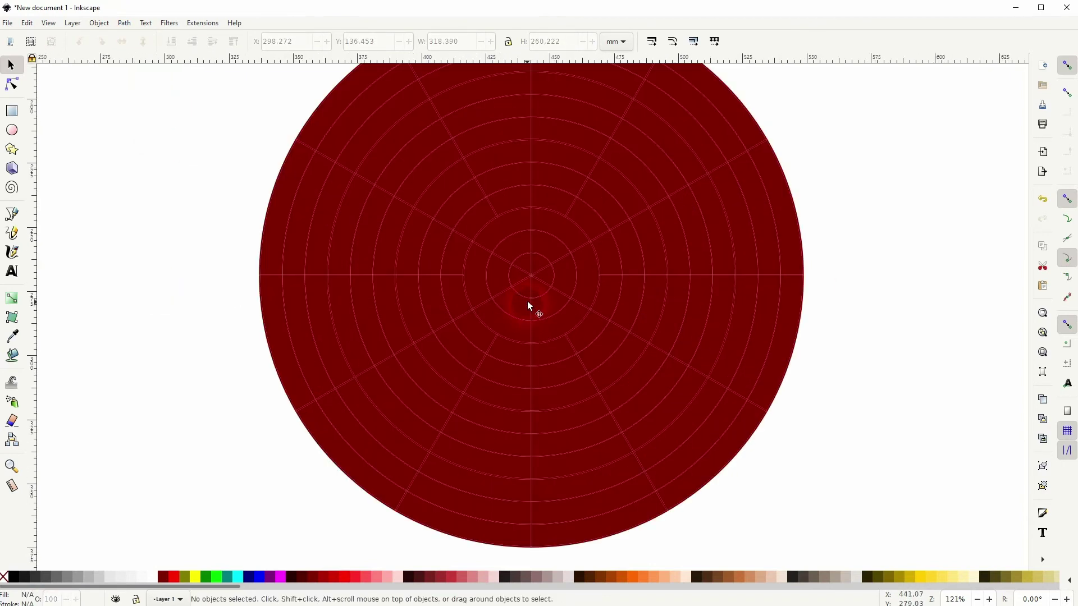
{"action": "left_click", "coordinate": [524, 273]}
{"action": "key", "text": "Delete"}
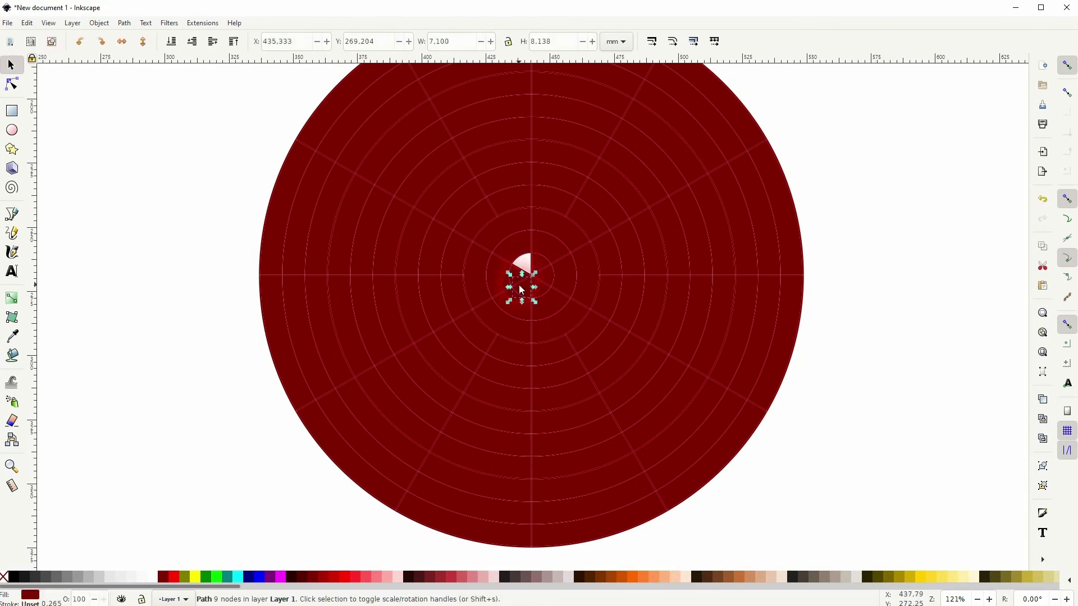
{"action": "left_click", "coordinate": [547, 268]}
{"action": "key", "text": "Delete"}
{"action": "left_click", "coordinate": [542, 283]}
{"action": "key", "text": "Delete"}
{"action": "left_click", "coordinate": [519, 271]}
{"action": "key", "text": "Delete"}
{"action": "scroll", "coordinate": [553, 291], "scroll_direction": "down", "scroll_amount": 2, "text": "ctrl"}
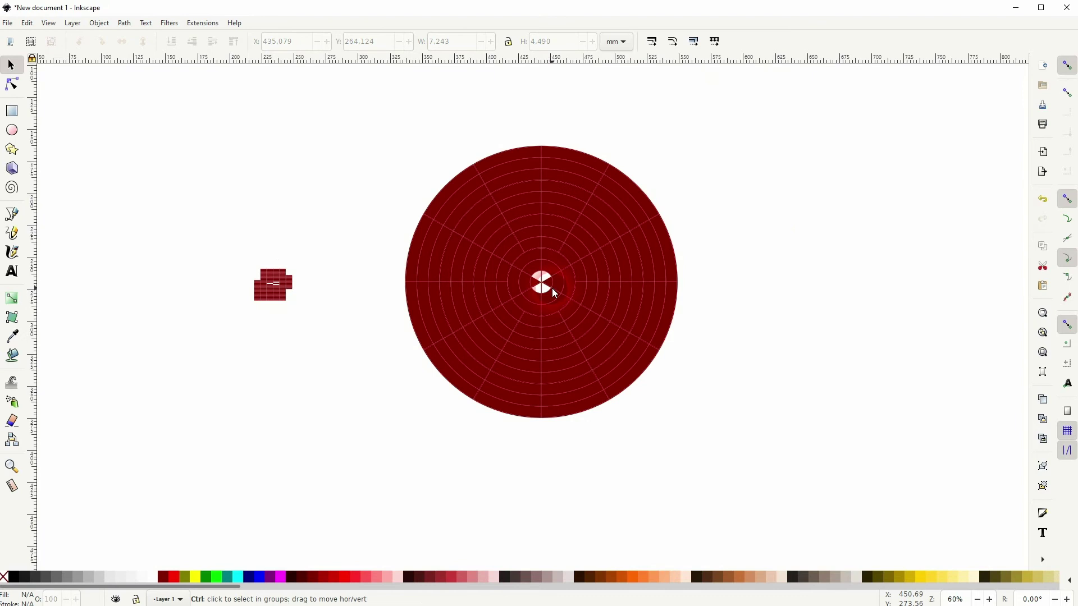
Delete the pieces in the circle's right half, including the leftover outline
{"action": "left_click_drag", "start_coordinate": [534, 447], "coordinate": [708, 119]}
{"action": "key", "text": "Delete"}
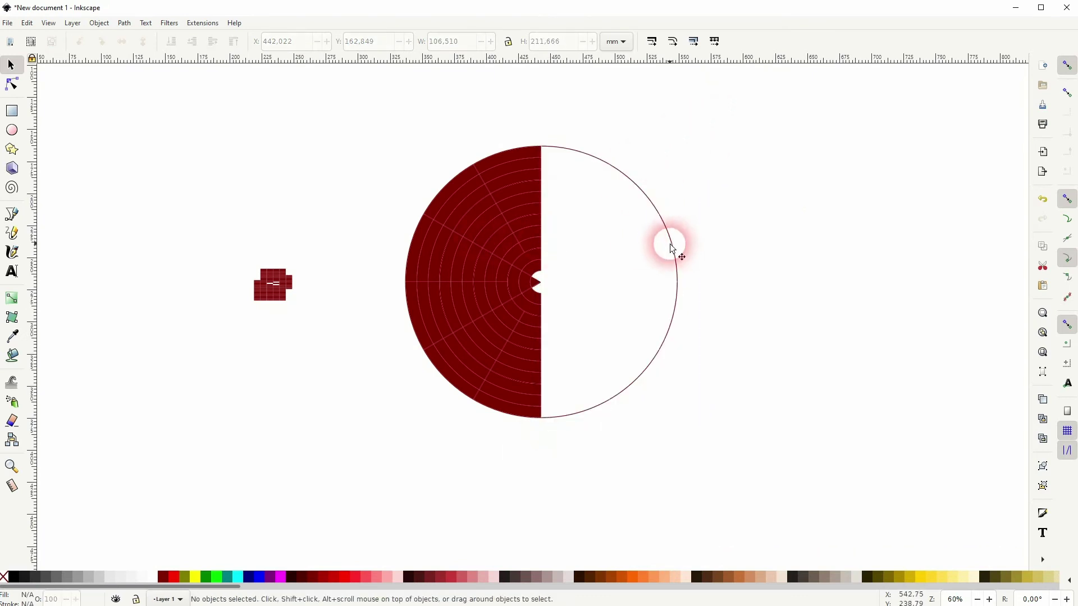
{"action": "left_click", "coordinate": [674, 244]}
{"action": "key", "text": "Delete"}
Remove the small piece at the hole's edge and several ring segments left of centre
{"action": "scroll", "coordinate": [473, 275], "scroll_direction": "up", "scroll_amount": 2, "text": "ctrl"}
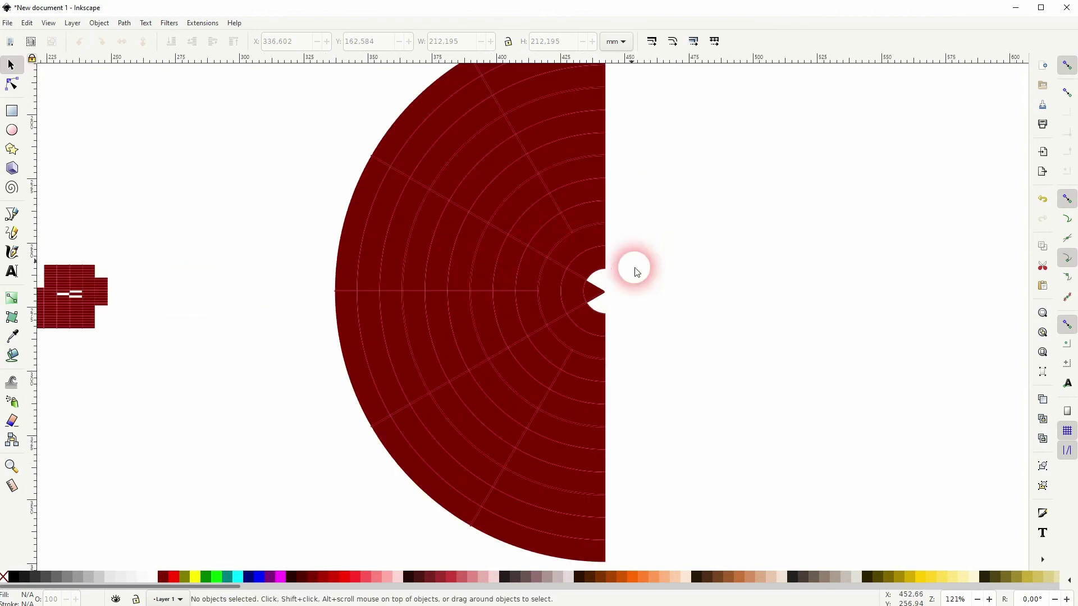
{"action": "left_click", "coordinate": [596, 291]}
{"action": "key", "text": "Delete"}
{"action": "left_click", "coordinate": [465, 264]}
{"action": "key", "text": "Delete"}
{"action": "left_click", "coordinate": [490, 253]}
{"action": "key", "text": "Delete"}
{"action": "left_click", "coordinate": [536, 219]}
{"action": "key", "text": "Delete"}
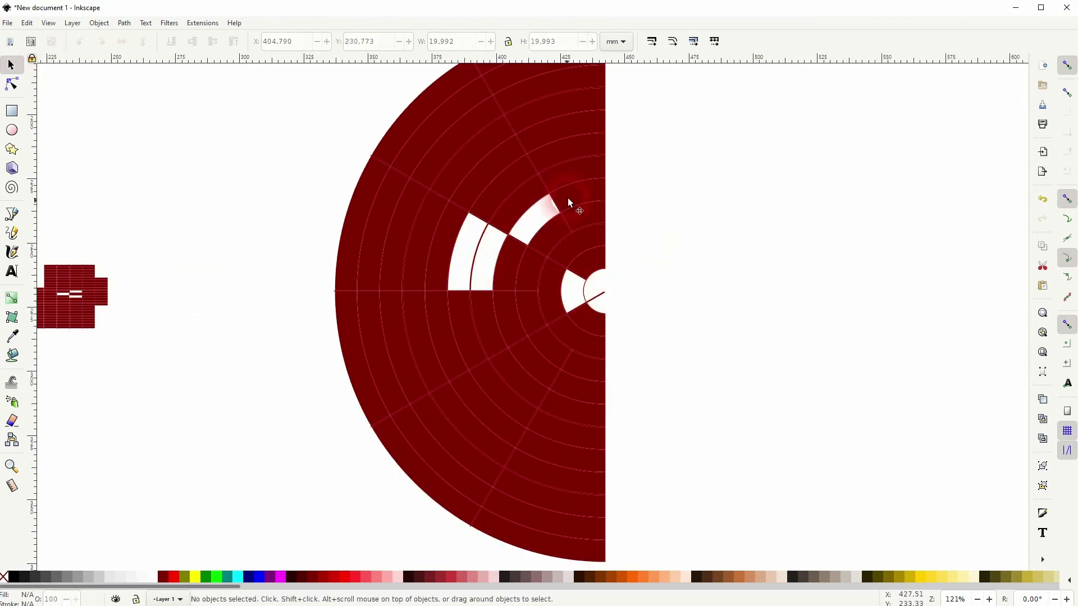
{"action": "left_click", "coordinate": [510, 263]}
Delete the remaining right-hand and inner-ring pieces around the centre
{"action": "key", "text": "Delete"}
{"action": "left_click", "coordinate": [509, 323]}
{"action": "key", "text": "Delete"}
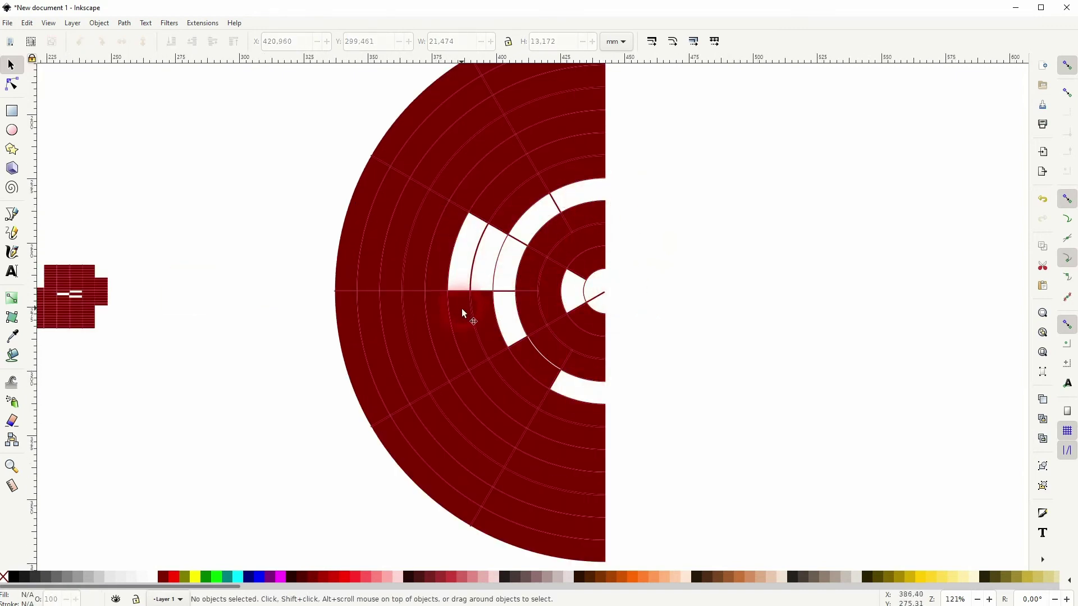
{"action": "left_click_drag", "start_coordinate": [692, 161], "coordinate": [519, 381]}
{"action": "key", "text": "Delete"}
{"action": "left_click", "coordinate": [544, 290]}
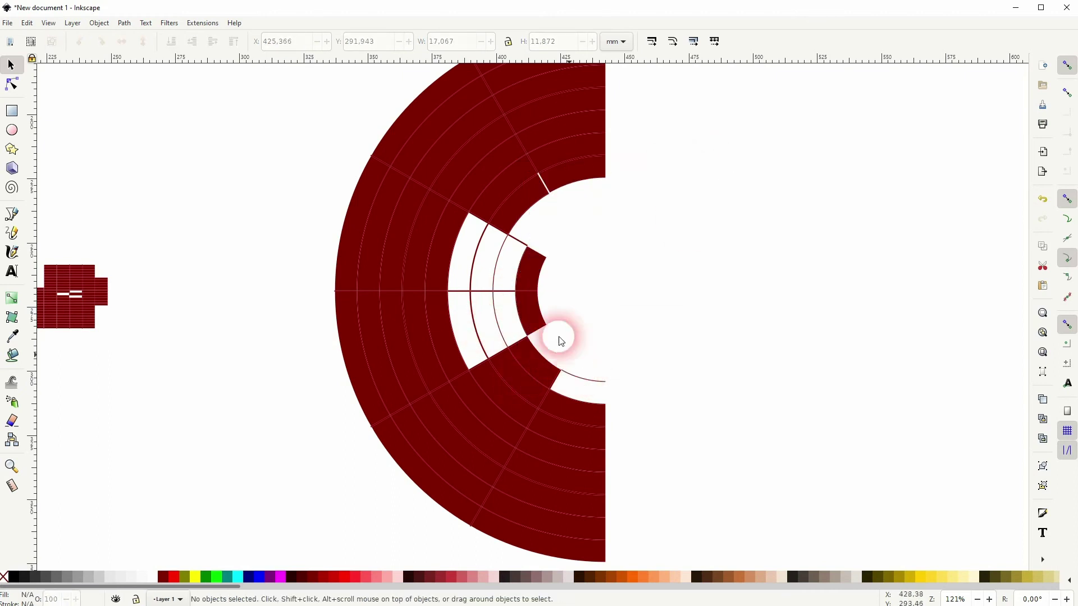
{"action": "key", "text": "Delete"}
{"action": "left_click", "coordinate": [578, 380]}
{"action": "left_click", "coordinate": [547, 367]}
{"action": "key", "text": "Delete"}
{"action": "key", "text": "Delete"}
{"action": "left_click", "coordinate": [517, 212]}
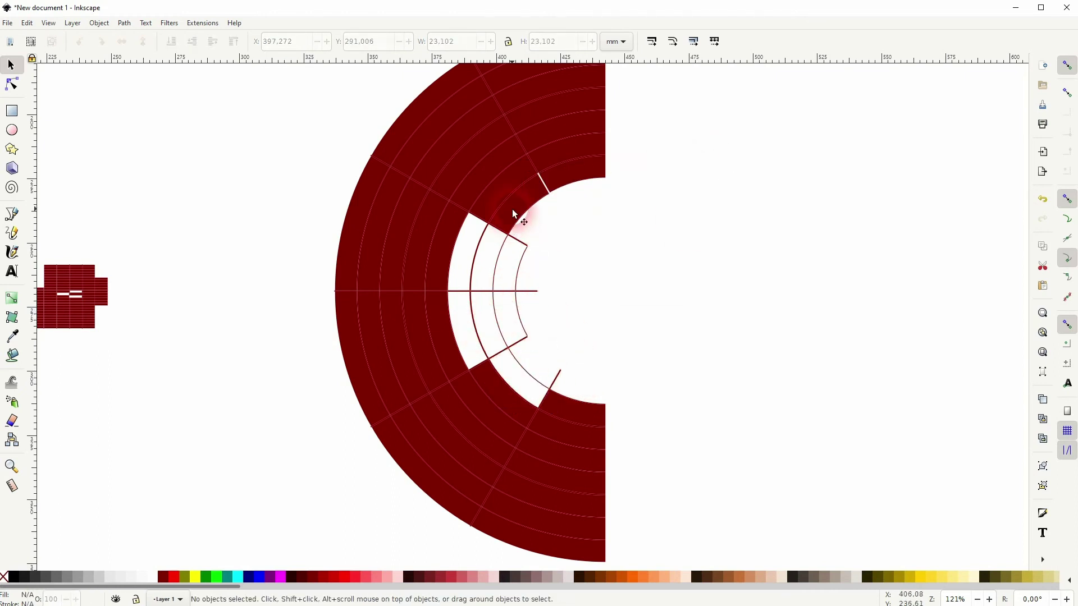
Delete the leftover inner arc lines and the lower arc stub
{"action": "key", "text": "Delete"}
{"action": "left_click", "coordinate": [515, 241]}
{"action": "key", "text": "Delete"}
{"action": "left_click", "coordinate": [582, 368]}
{"action": "left_click_drag", "start_coordinate": [536, 204], "coordinate": [467, 365]}
{"action": "key", "text": "Delete"}
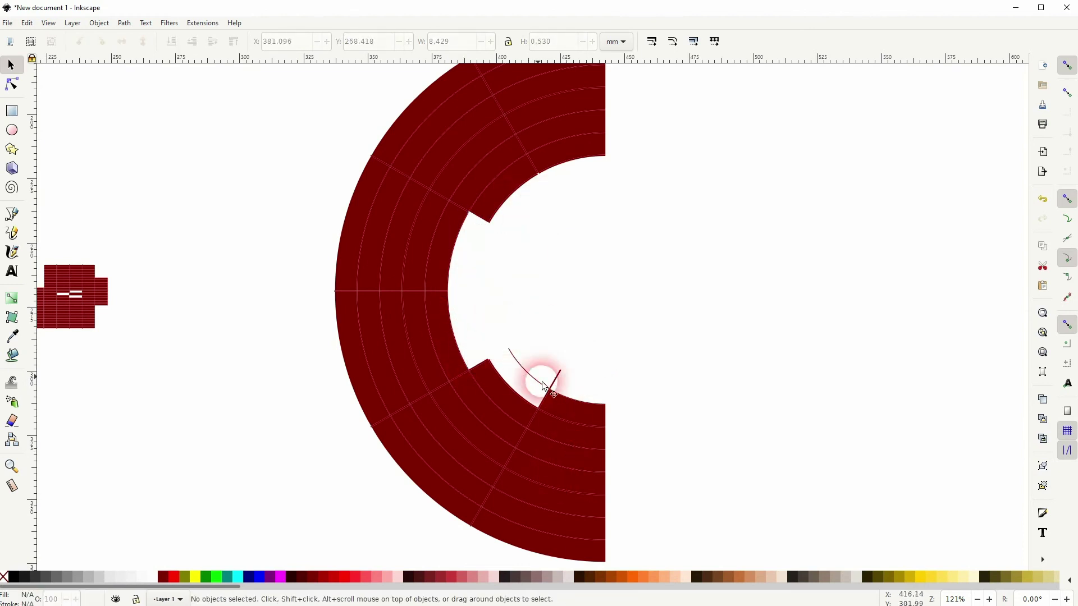
{"action": "left_click", "coordinate": [553, 377]}
Delete the upper-right and lower-right ring pieces, leaving the C-shaped arc
{"action": "key", "text": "Delete"}
{"action": "scroll", "coordinate": [514, 494], "scroll_direction": "down", "scroll_amount": 1}
{"action": "left_click", "coordinate": [486, 141]}
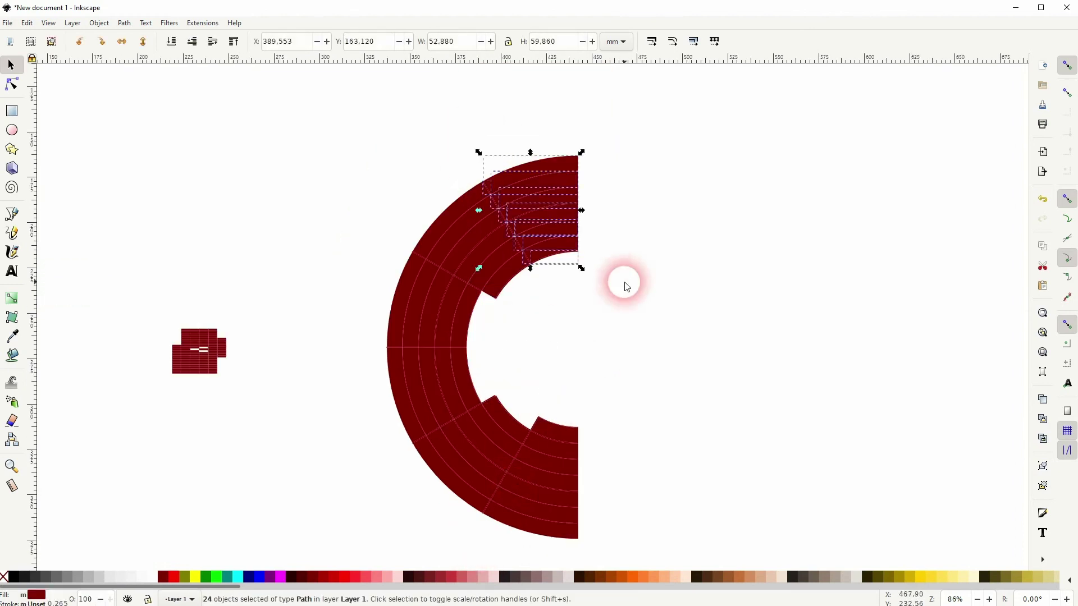
{"action": "left_click_drag", "start_coordinate": [486, 142], "coordinate": [622, 284]}
{"action": "key", "text": "Delete"}
{"action": "left_click_drag", "start_coordinate": [470, 558], "coordinate": [661, 406]}
{"action": "key", "text": "Delete"}
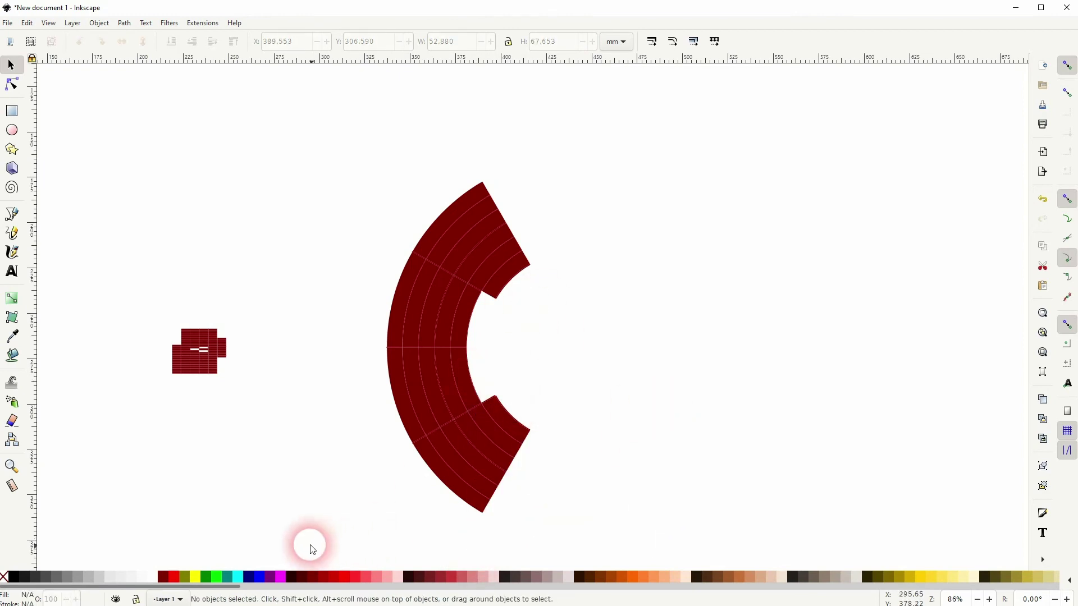
Fill every piece of the handset arc with black
{"action": "left_click_drag", "start_coordinate": [313, 536], "coordinate": [672, 140]}
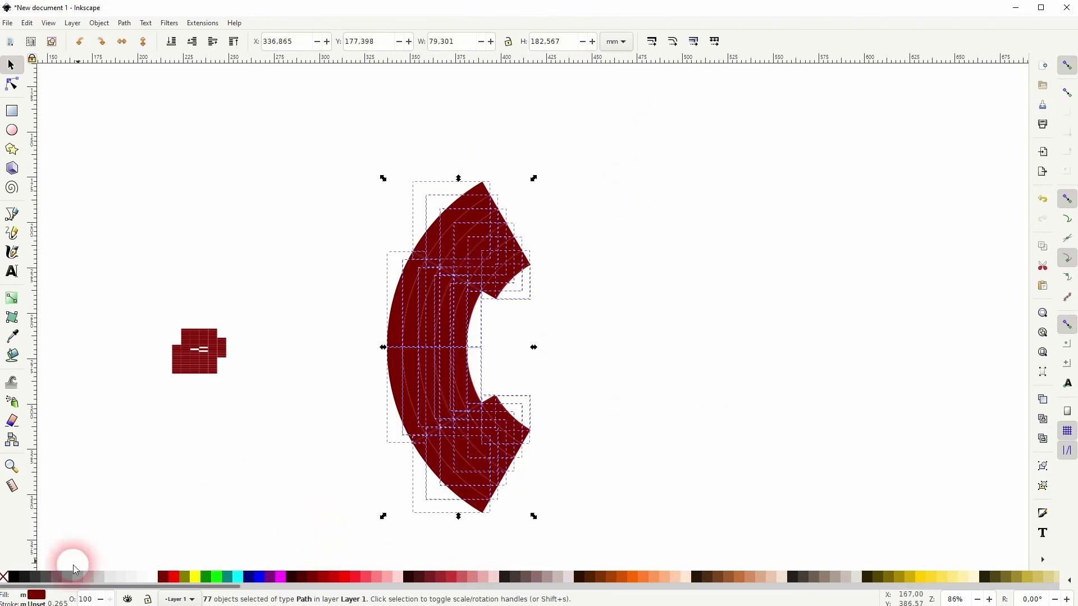
{"action": "left_click", "coordinate": [20, 578]}
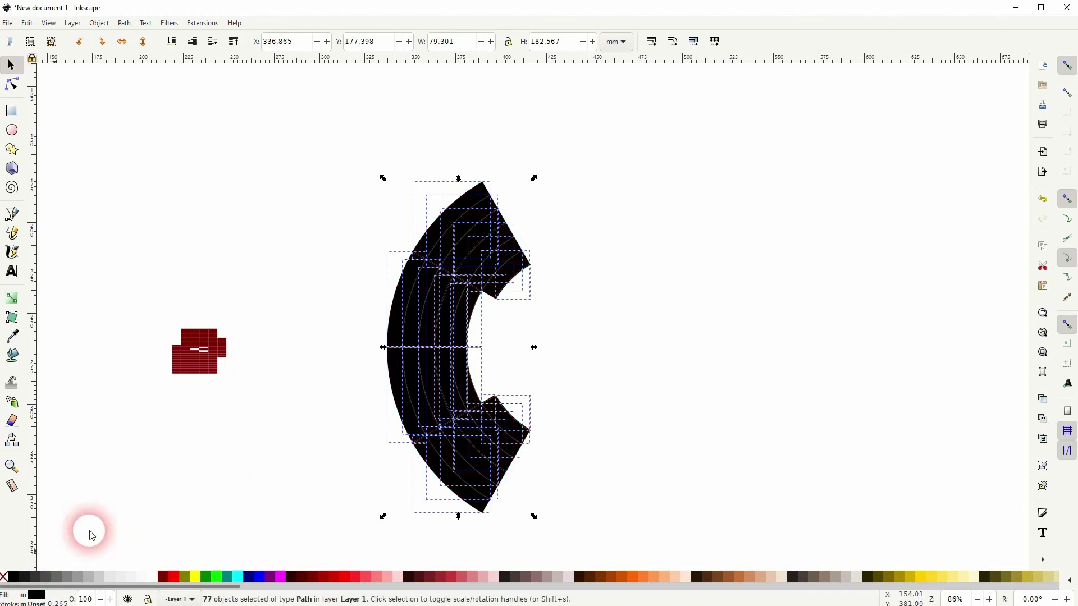
{"action": "left_click", "coordinate": [442, 305]}
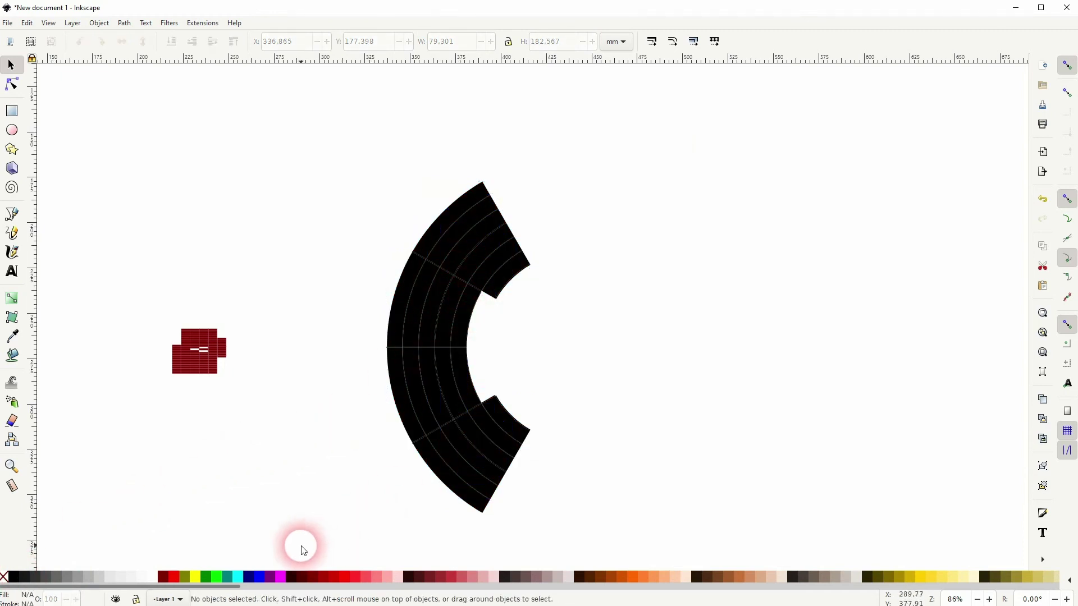
Union the black arc pieces into one seamless C-shaped path
{"action": "left_click_drag", "start_coordinate": [288, 542], "coordinate": [676, 90]}
{"action": "left_click", "coordinate": [124, 23]}
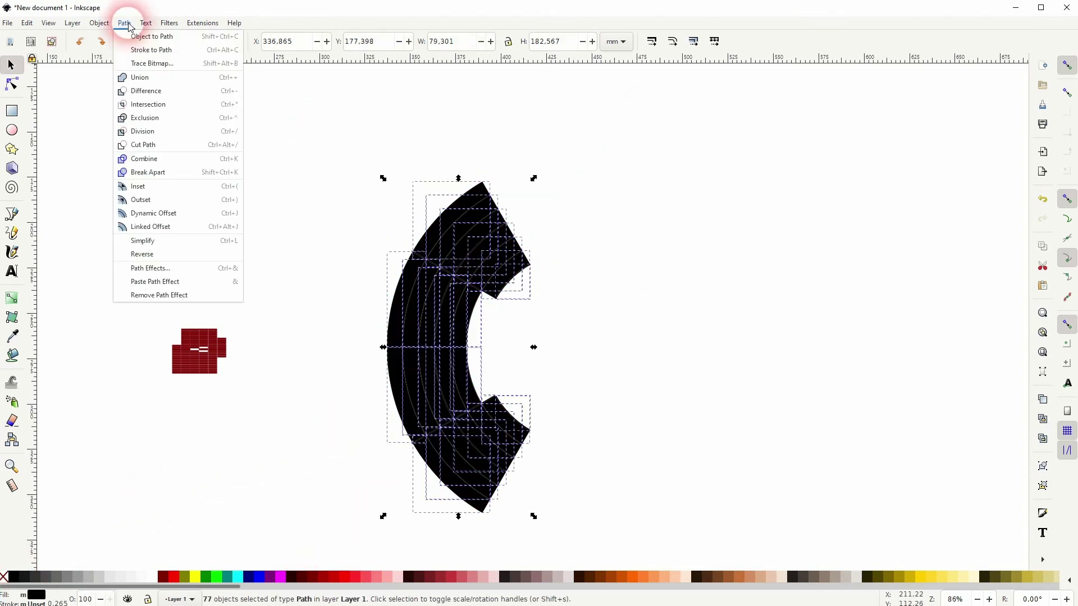
{"action": "left_click", "coordinate": [135, 75]}
{"action": "left_click", "coordinate": [281, 262]}
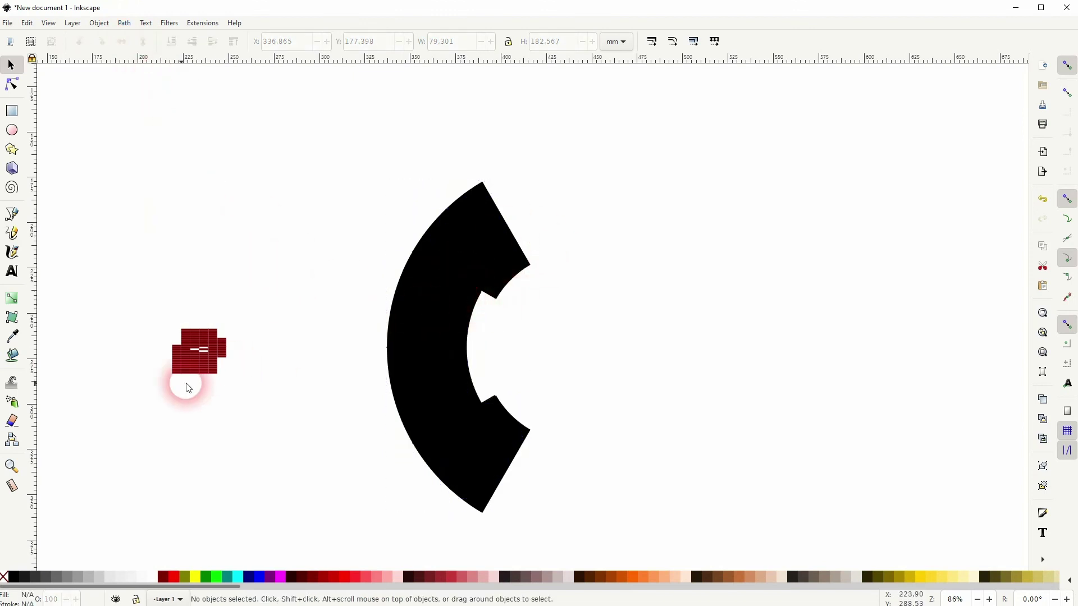
Fill all pieces of the small stepped block with black
{"action": "left_click_drag", "start_coordinate": [137, 392], "coordinate": [308, 246]}
{"action": "scroll", "coordinate": [178, 342], "scroll_direction": "up", "scroll_amount": 2, "text": "ctrl"}
{"action": "scroll", "coordinate": [180, 349], "scroll_direction": "up", "scroll_amount": 3, "text": "ctrl"}
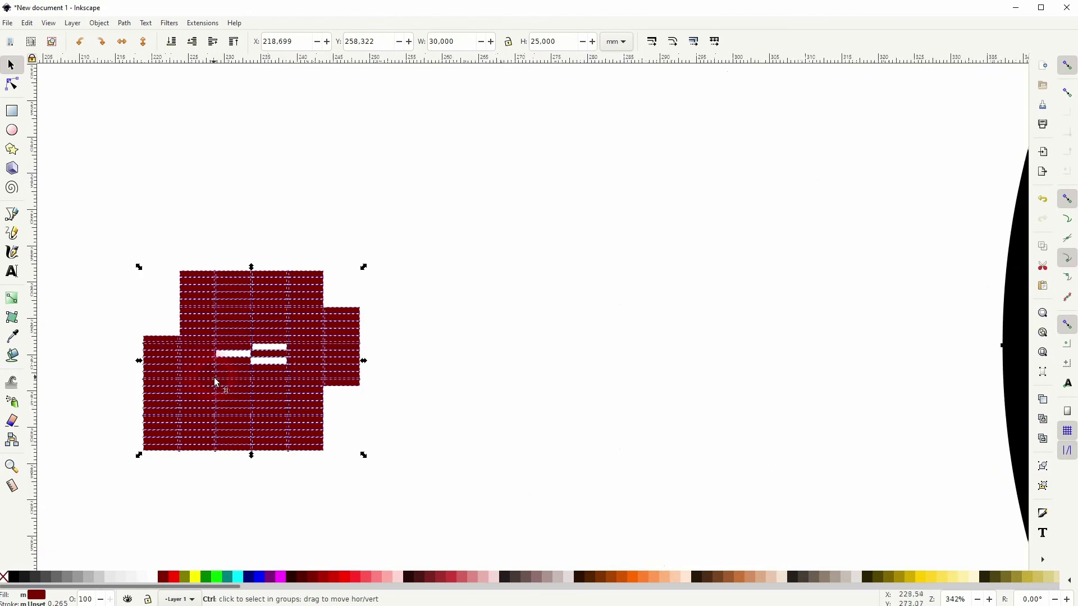
{"action": "left_click", "coordinate": [13, 577]}
{"action": "left_click", "coordinate": [573, 319]}
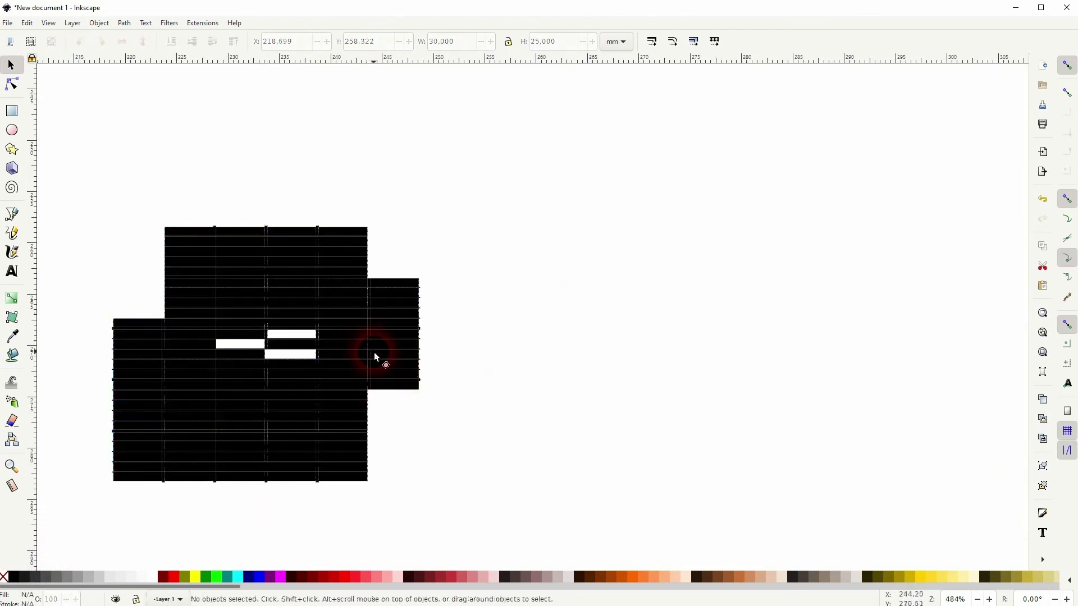
Union the black block pieces into one solid shape, keeping its white slots
{"action": "left_click_drag", "start_coordinate": [83, 522], "coordinate": [542, 137]}
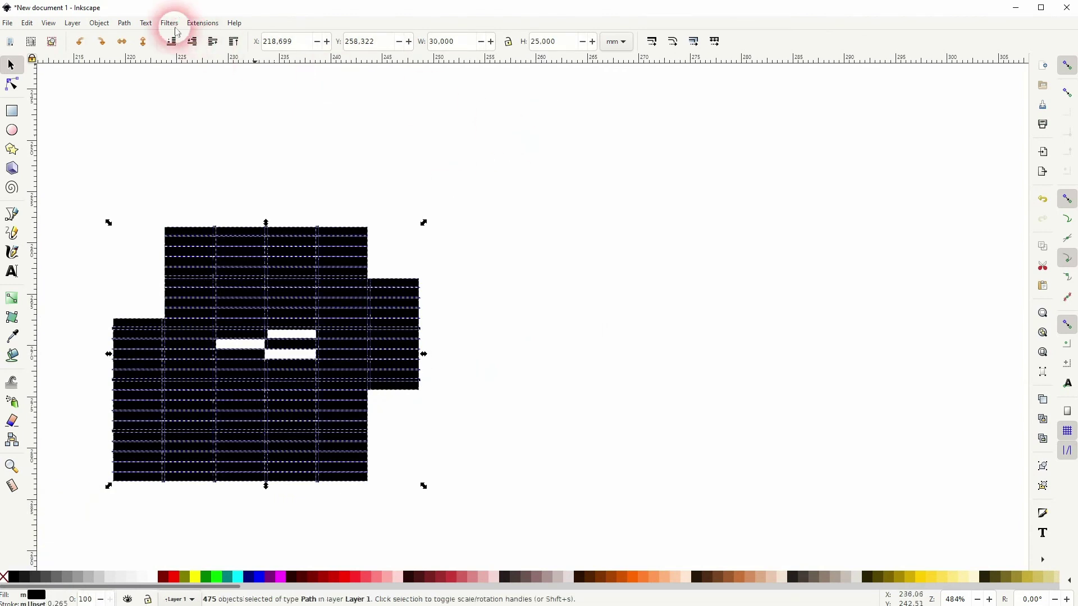
{"action": "left_click", "coordinate": [123, 23]}
{"action": "left_click", "coordinate": [137, 74]}
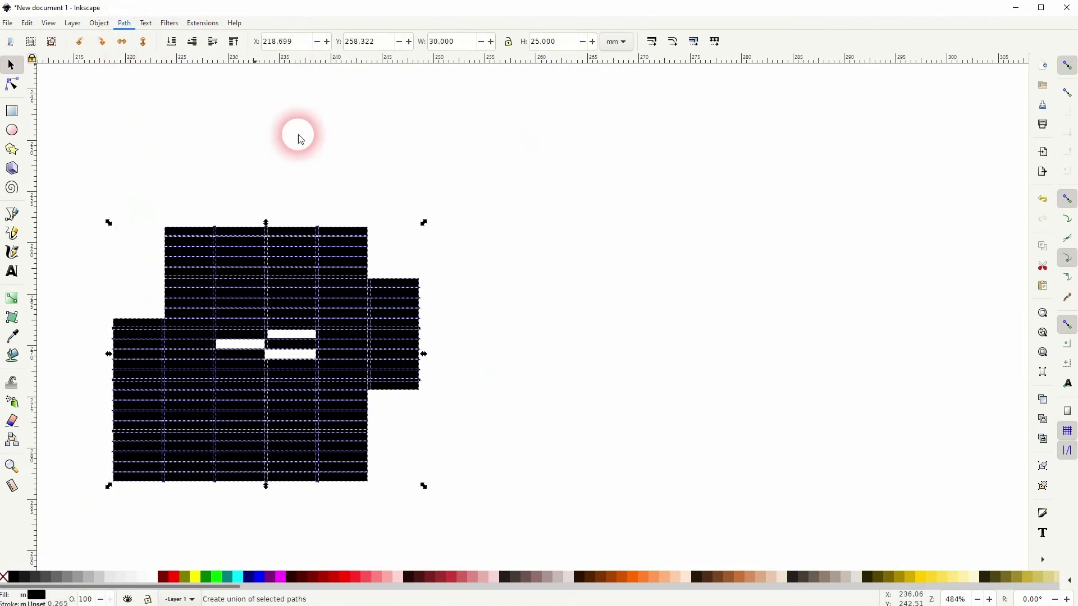
{"action": "left_click", "coordinate": [505, 203]}
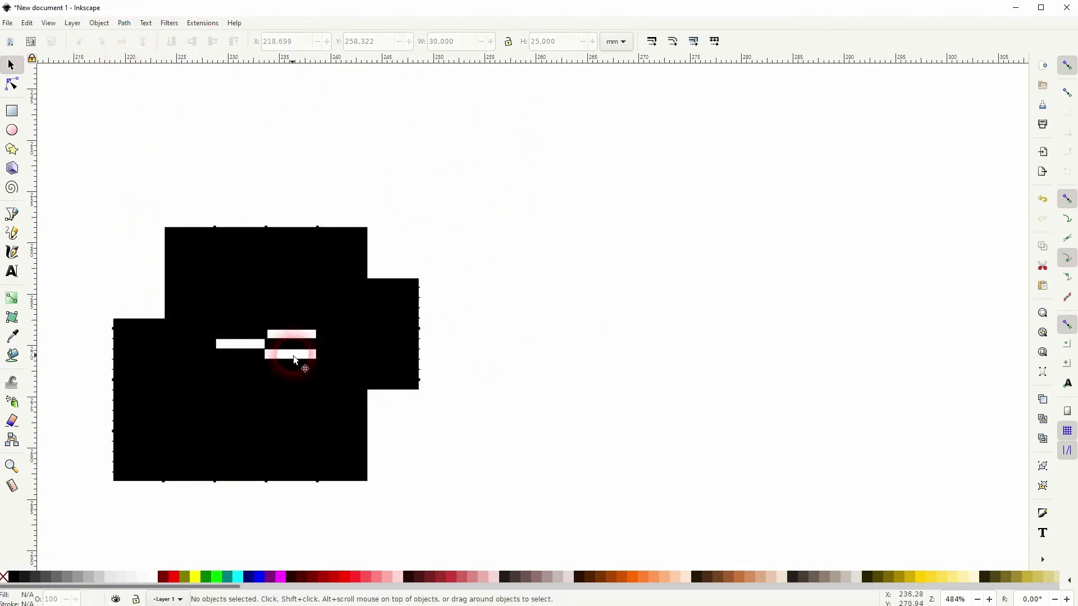
Inspect the shape edges up close and undo the small block's merge with Ctrl+Z
{"action": "scroll", "coordinate": [690, 341], "scroll_direction": "down", "scroll_amount": 2}
{"action": "scroll", "coordinate": [620, 354], "scroll_direction": "right", "scroll_amount": 3}
{"action": "scroll", "coordinate": [397, 356], "scroll_direction": "down", "scroll_amount": 1}
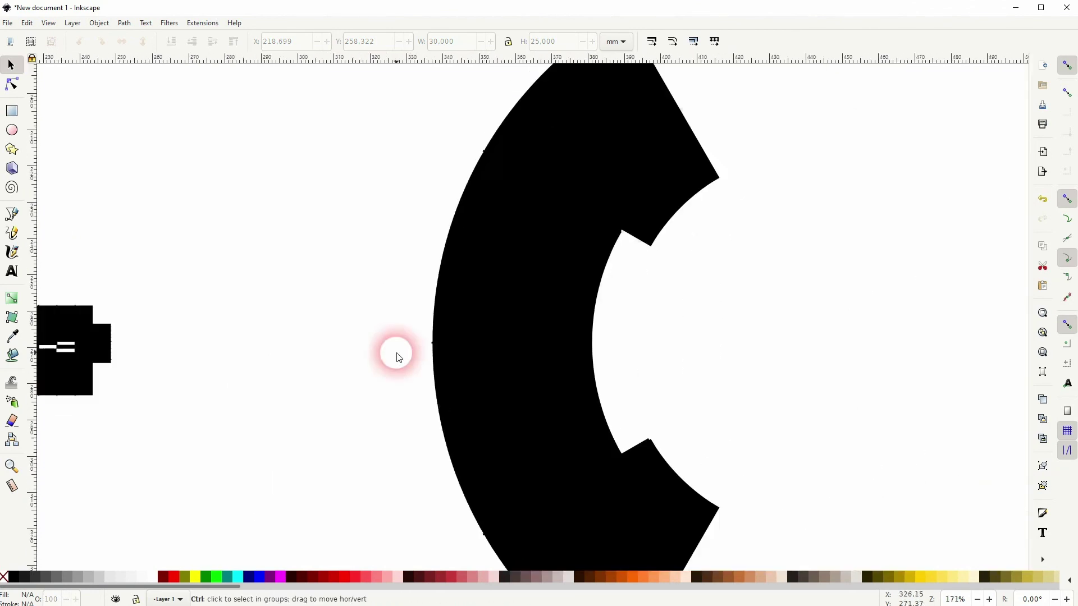
{"action": "scroll", "coordinate": [396, 356], "scroll_direction": "down", "scroll_amount": 1}
{"action": "scroll", "coordinate": [404, 354], "scroll_direction": "up", "scroll_amount": 6}
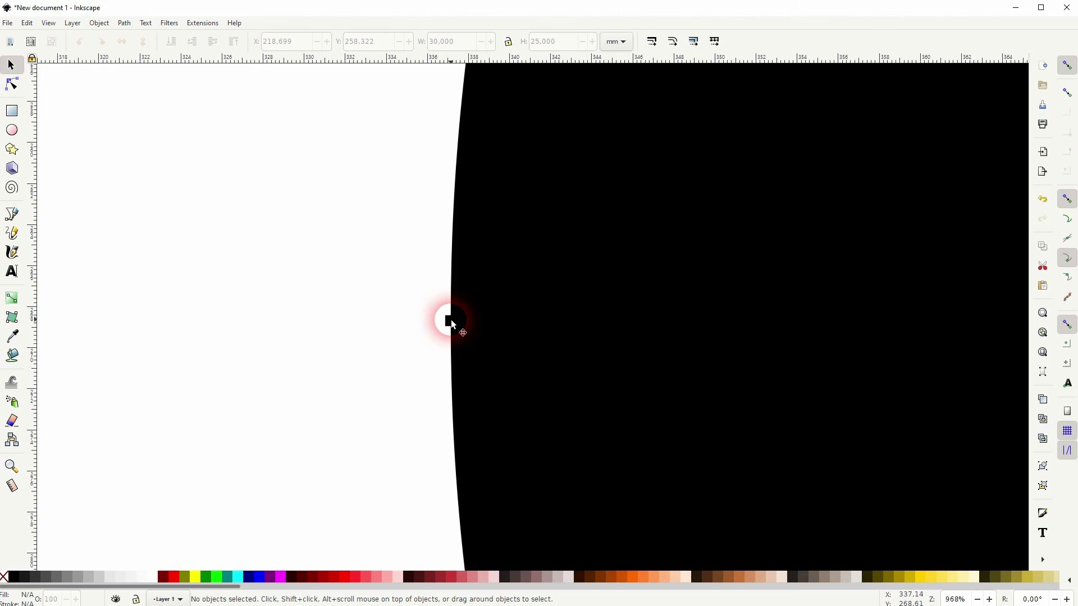
{"action": "scroll", "coordinate": [531, 355], "scroll_direction": "down", "scroll_amount": 8}
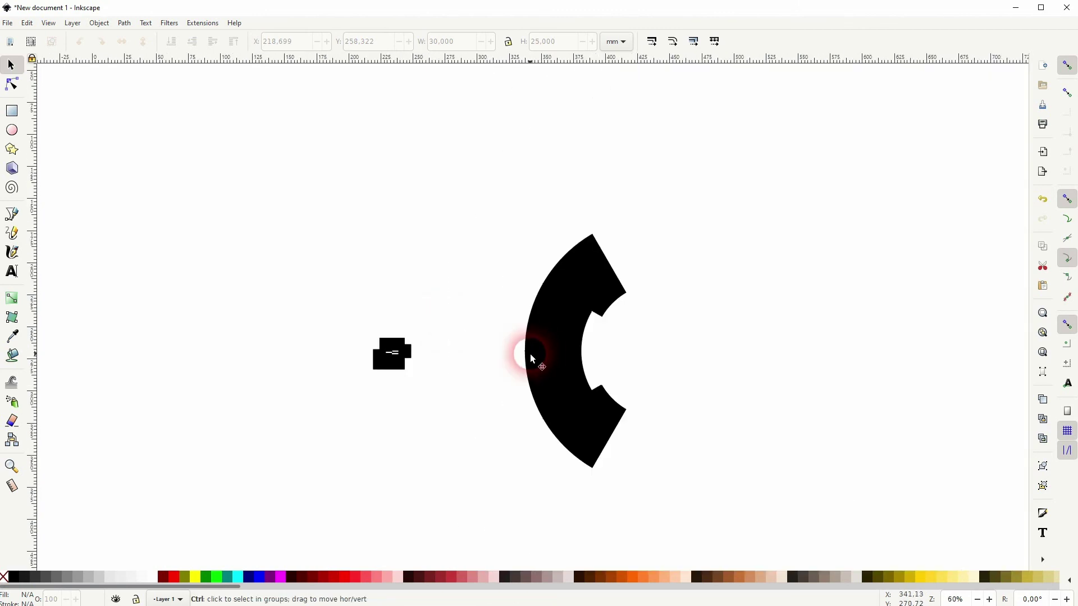
{"action": "scroll", "coordinate": [537, 355], "scroll_direction": "up", "scroll_amount": 3}
{"action": "scroll", "coordinate": [537, 353], "scroll_direction": "up", "scroll_amount": 2}
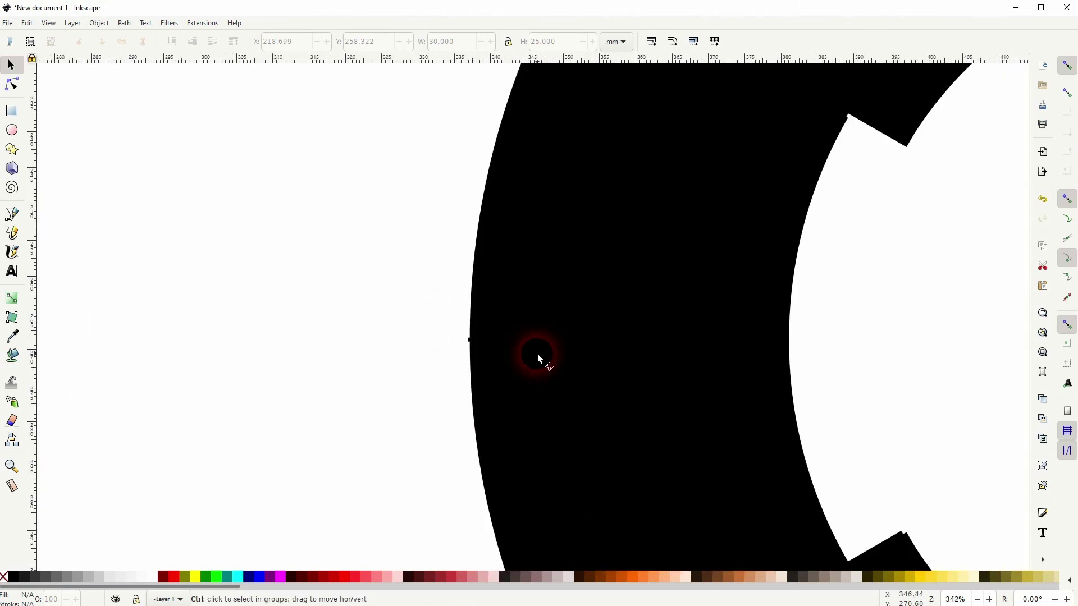
{"action": "key", "text": "ctrl+z"}
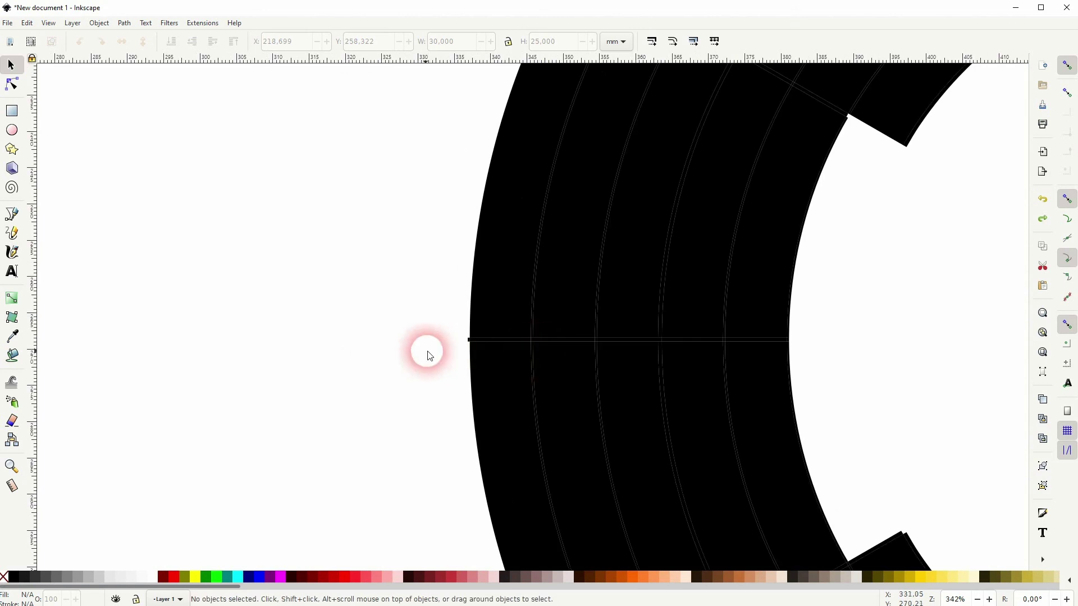
Union the 76 arc pieces again into a single seamless 122-node path
{"action": "scroll", "coordinate": [466, 343], "scroll_direction": "up", "scroll_amount": 5}
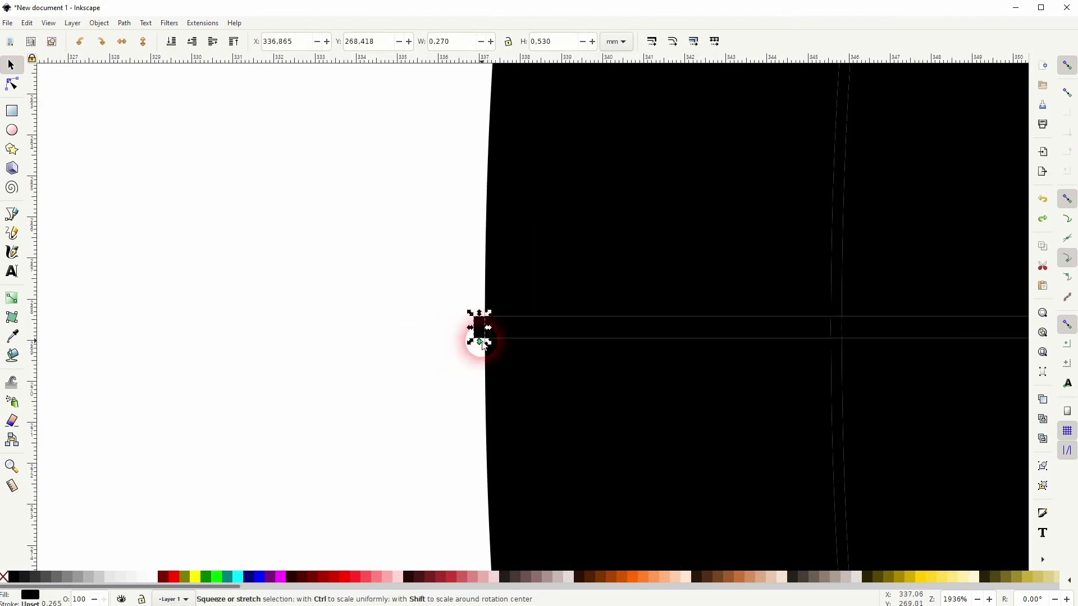
{"action": "scroll", "coordinate": [486, 344], "scroll_direction": "down", "scroll_amount": 12}
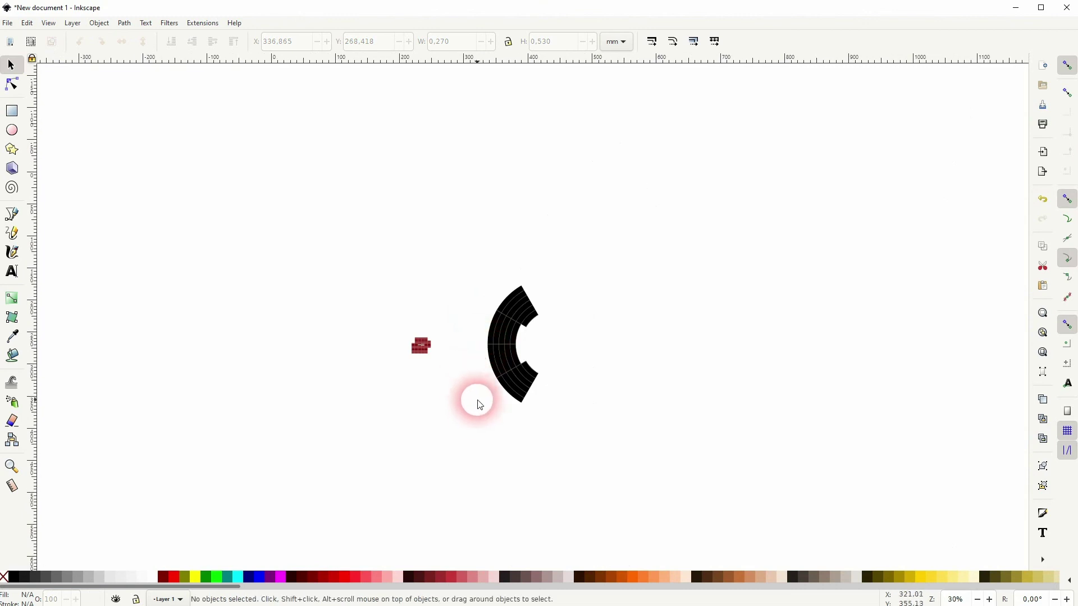
{"action": "left_click_drag", "start_coordinate": [479, 411], "coordinate": [573, 280]}
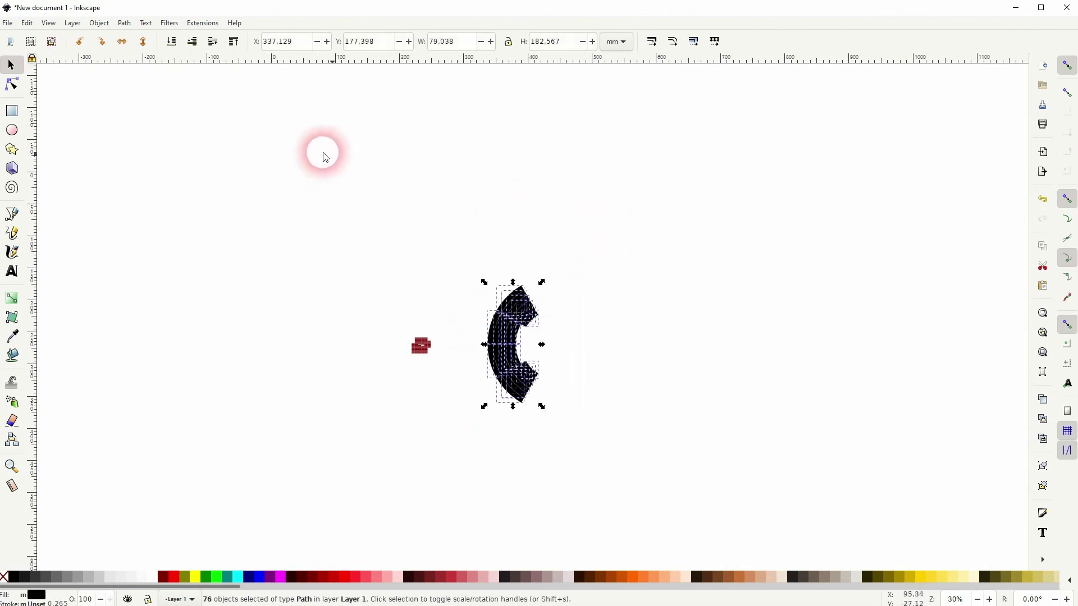
{"action": "left_click", "coordinate": [124, 23]}
{"action": "left_click", "coordinate": [143, 76]}
{"action": "scroll", "coordinate": [408, 351], "scroll_direction": "up", "scroll_amount": 6}
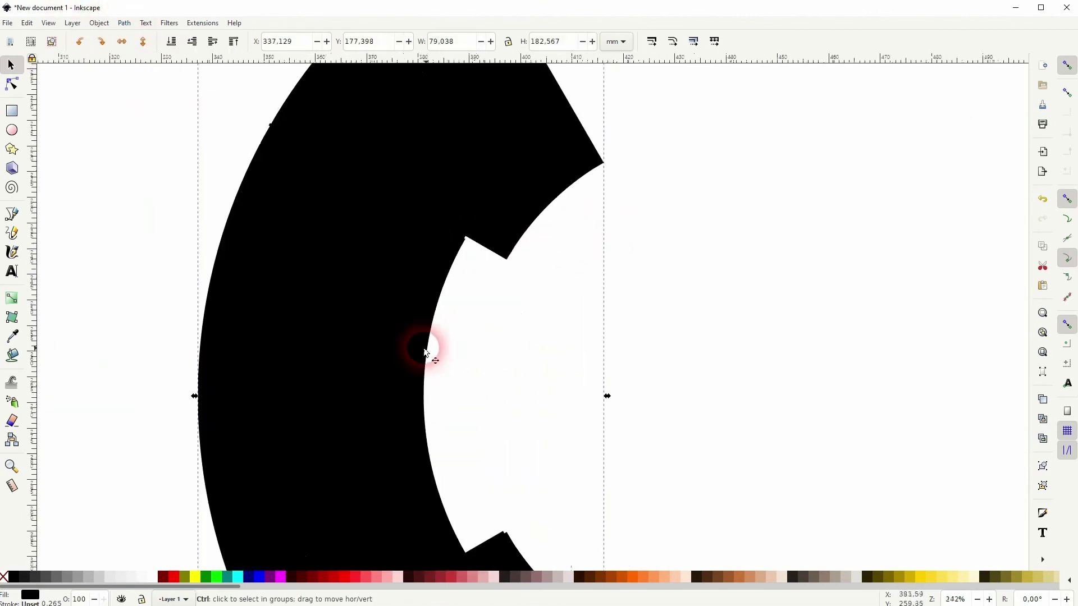
{"action": "scroll", "coordinate": [219, 404], "scroll_direction": "up", "scroll_amount": 5}
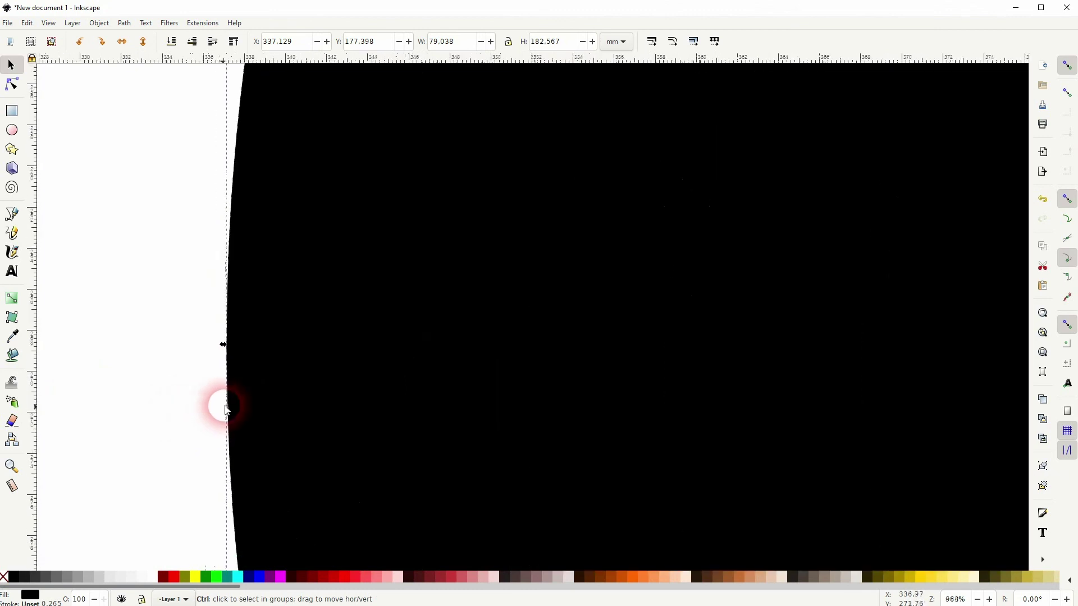
{"action": "left_click", "coordinate": [166, 394]}
{"action": "scroll", "coordinate": [408, 358], "scroll_direction": "down", "scroll_amount": 8}
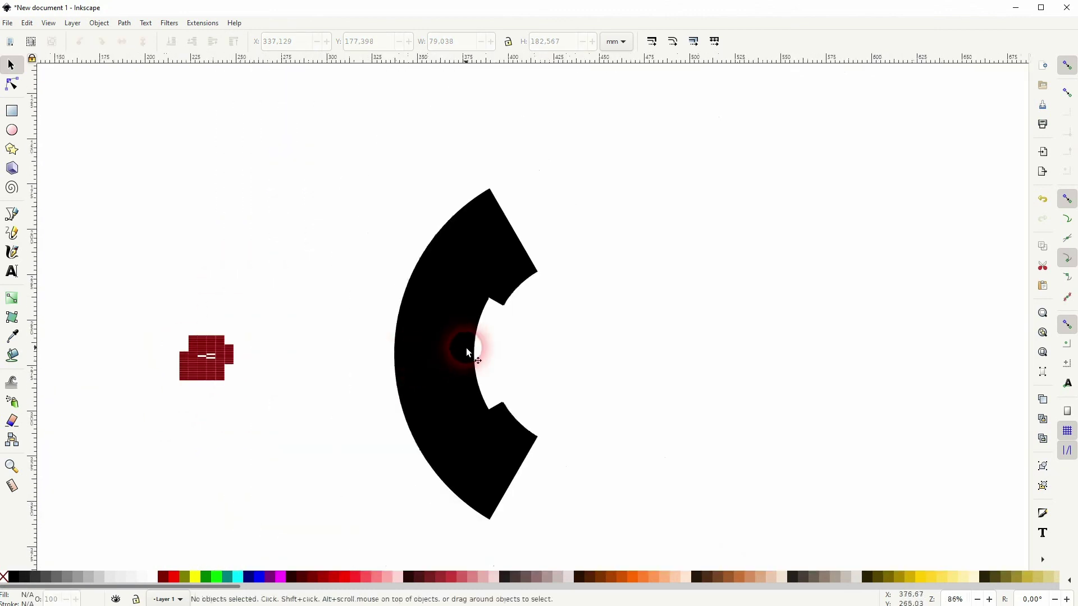